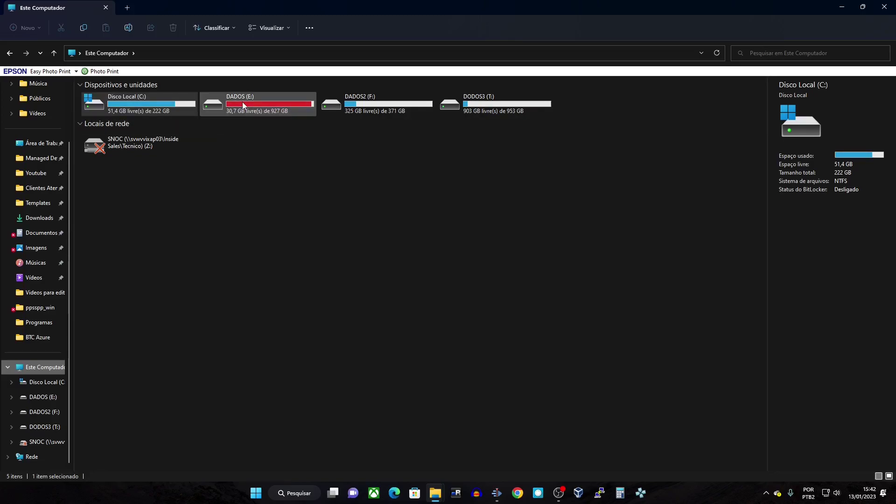
mouse_move(242, 102)
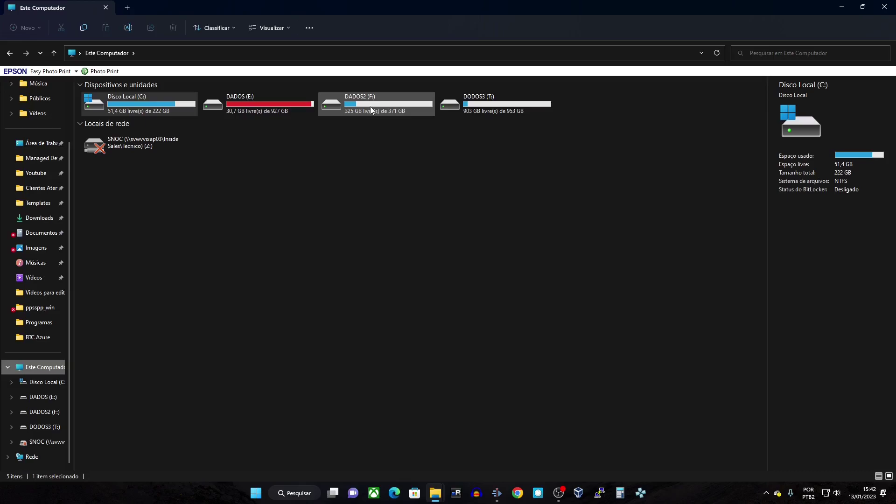
mouse_move(487, 111)
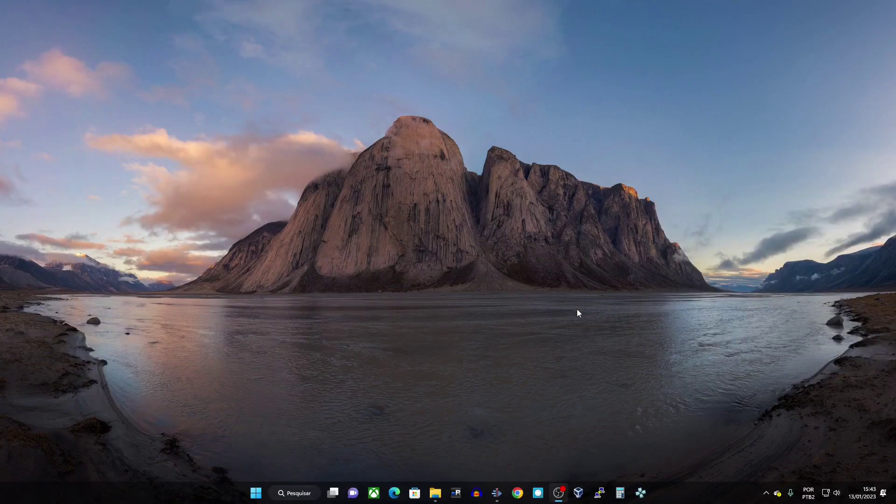
- Switch to Chrome, search for "crystal disk info" and open the crystalmark.info result
click(517, 493)
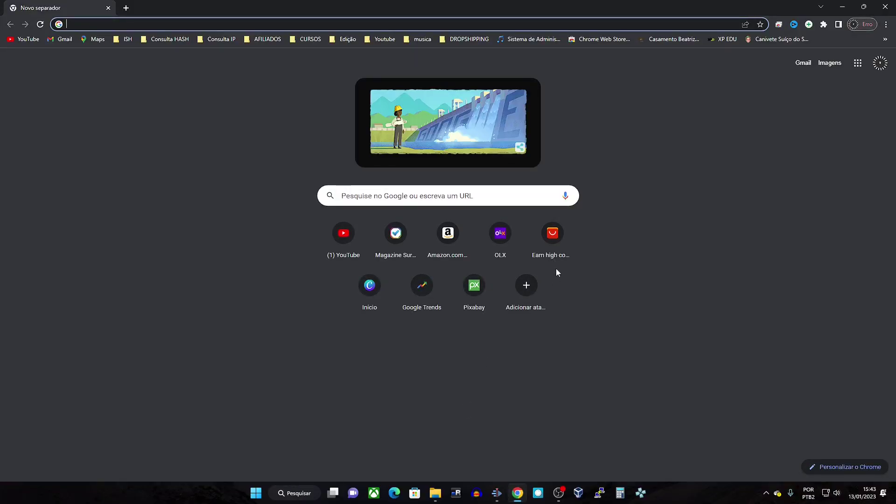
text(cr)
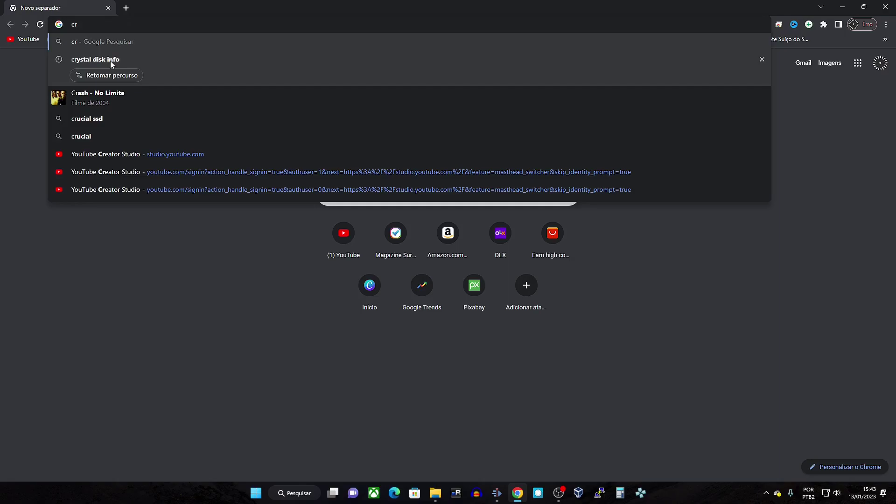
click(110, 61)
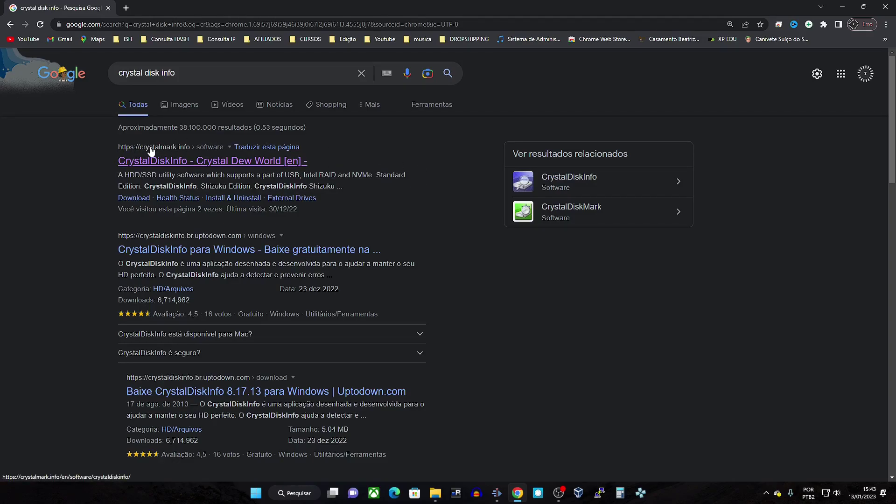
click(180, 163)
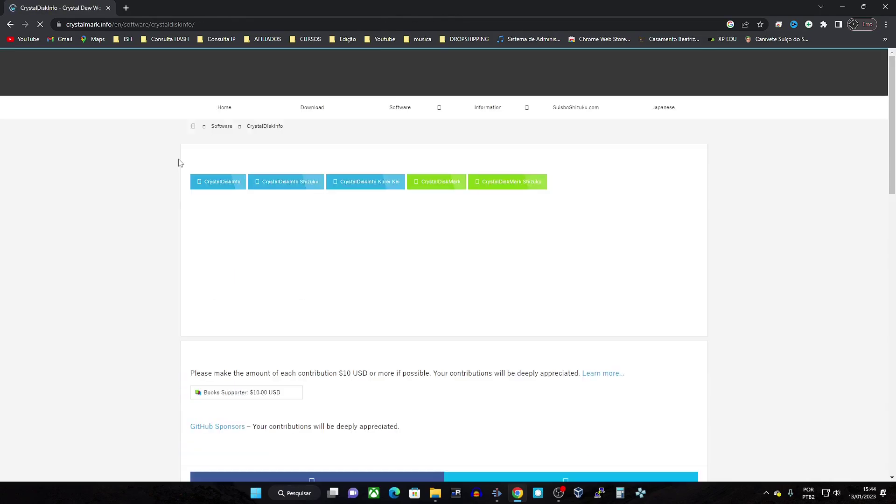
- Go to the CrystalDiskInfo download page and dismiss the advertisement covering it
scroll(130, 315, down, 7)
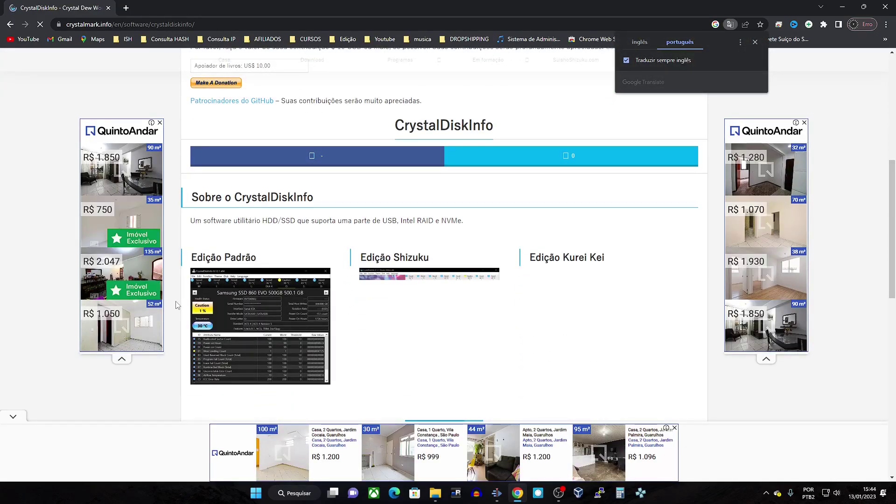
scroll(177, 305, down, 2)
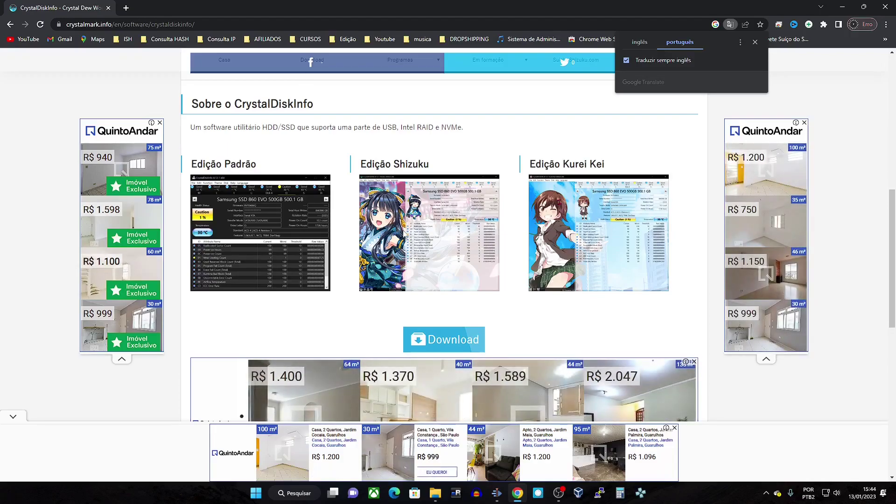
scroll(641, 260, down, 1)
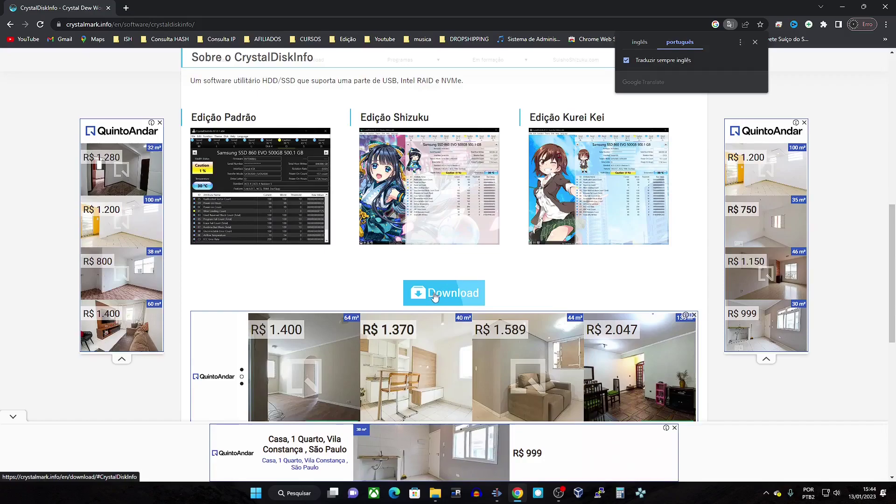
click(458, 300)
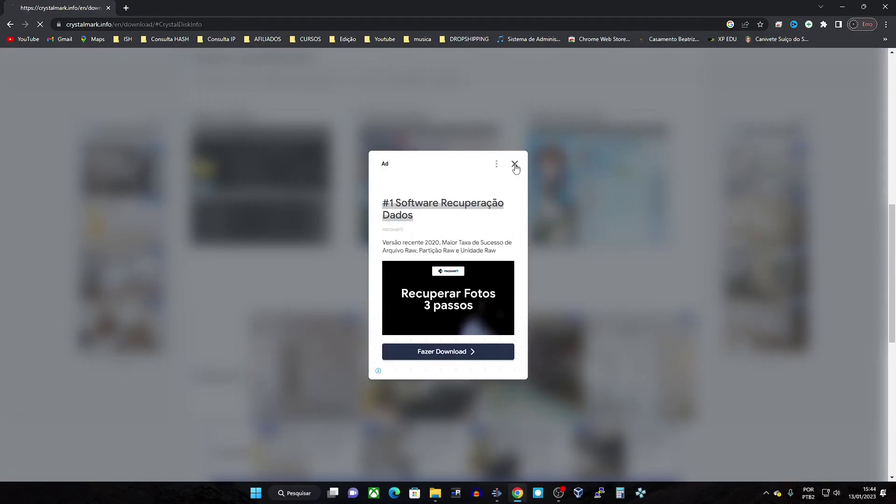
click(514, 165)
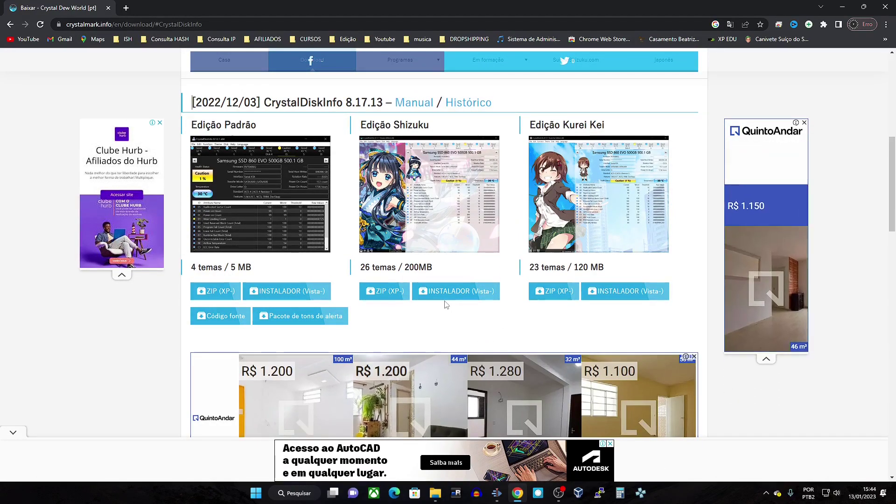
- Download the ZIP package of the CrystalDiskInfo 8.17.13 standard edition (Edição Padrão)
scroll(434, 302, up, 1)
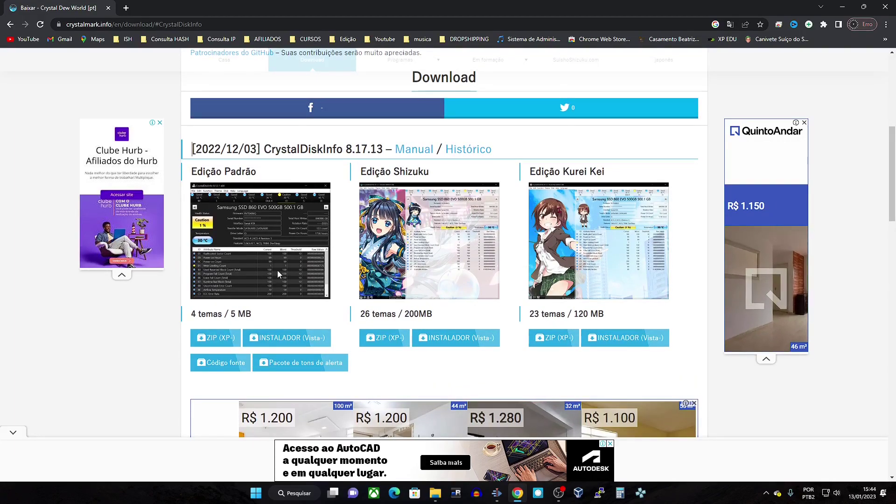
scroll(275, 268, down, 2)
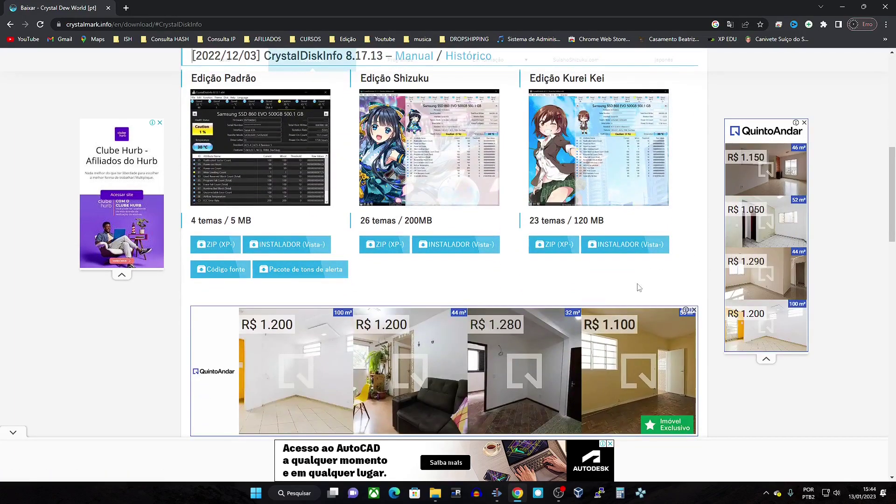
scroll(637, 283, up, 1)
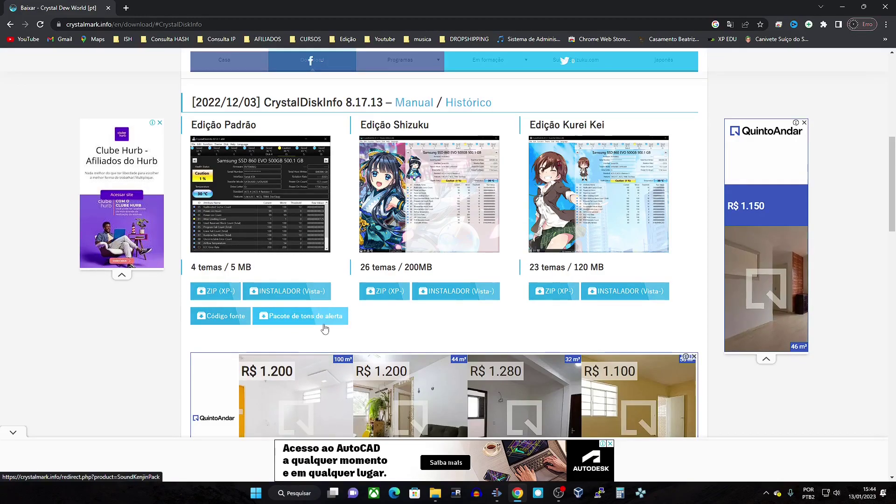
click(224, 295)
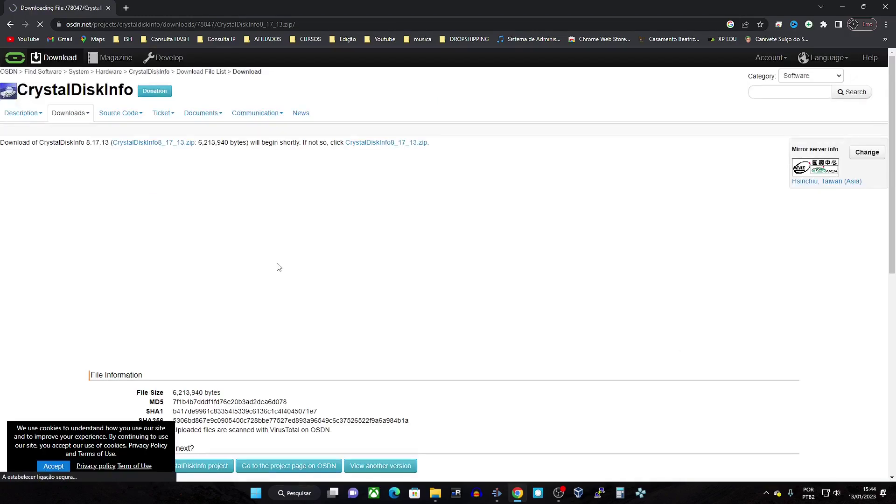
click(155, 143)
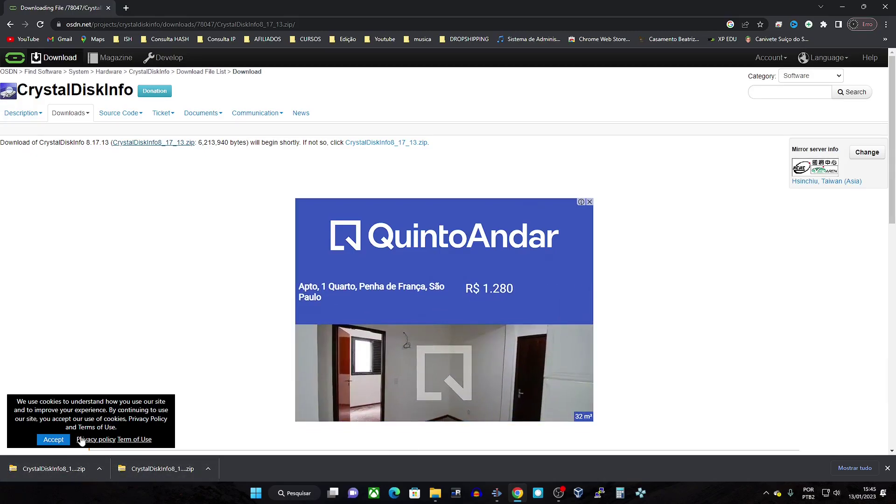
- Locate the downloaded archive CrystalDiskInfo8_17_13 (1) in its folder and extract all its files to the suggested destination
click(100, 469)
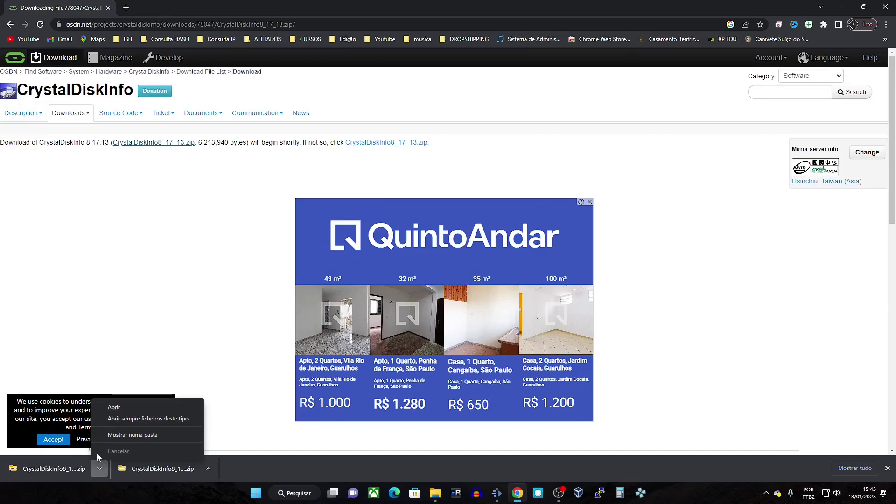
click(139, 435)
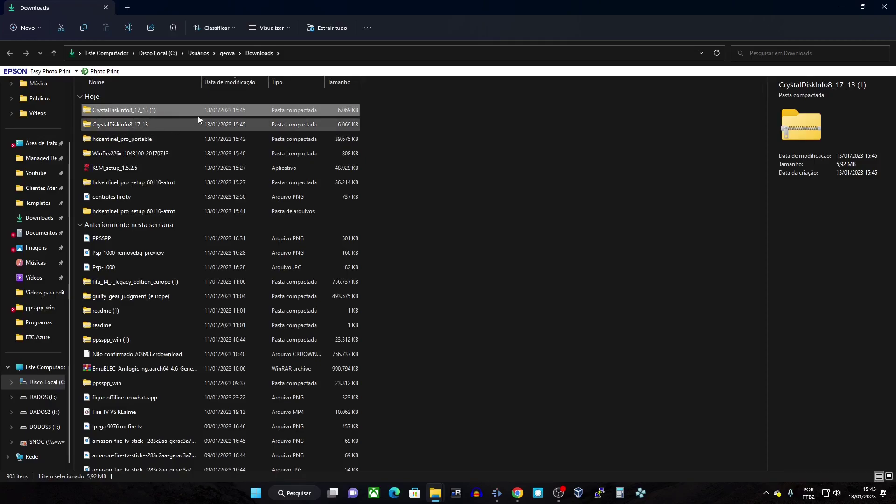
right_click(121, 111)
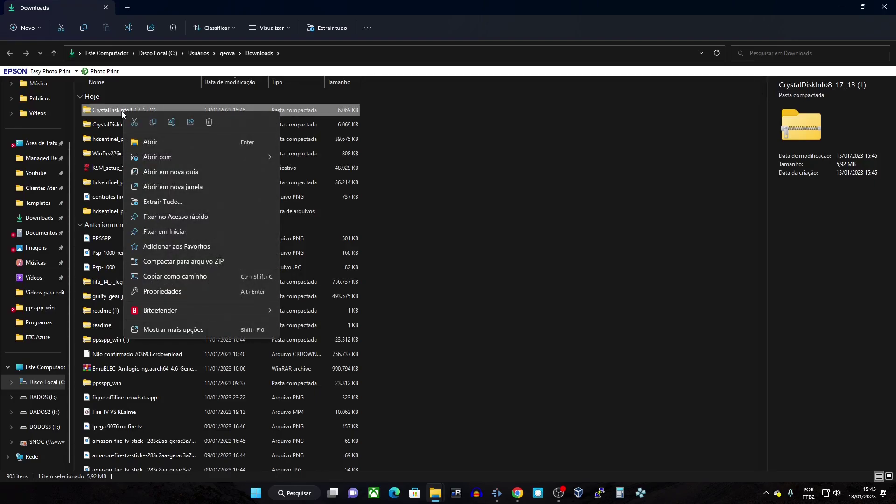
click(121, 111)
click(134, 110)
right_click(134, 109)
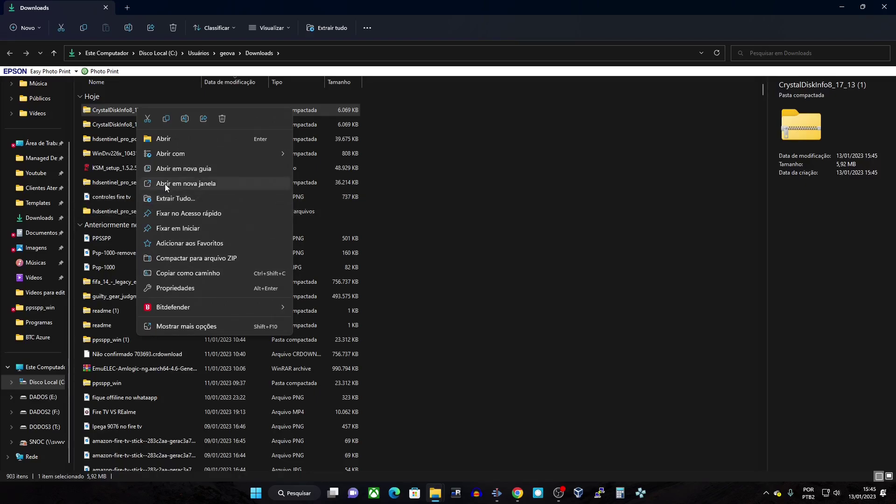
click(175, 200)
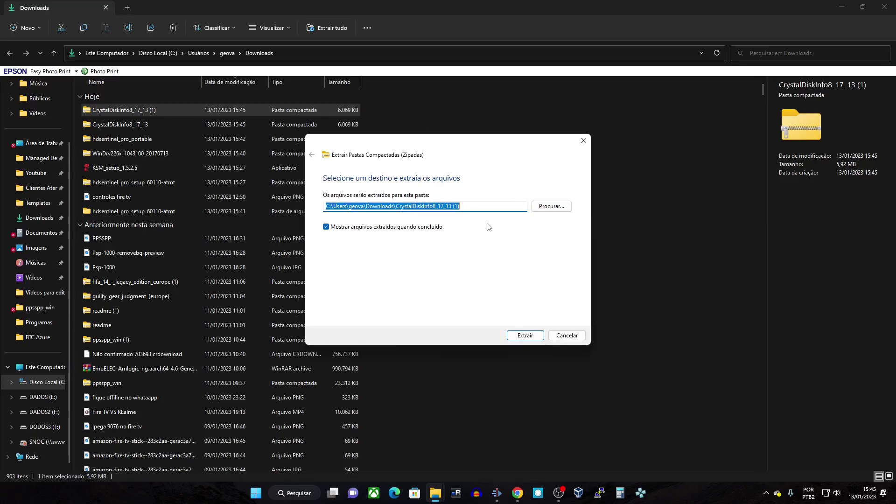
click(530, 337)
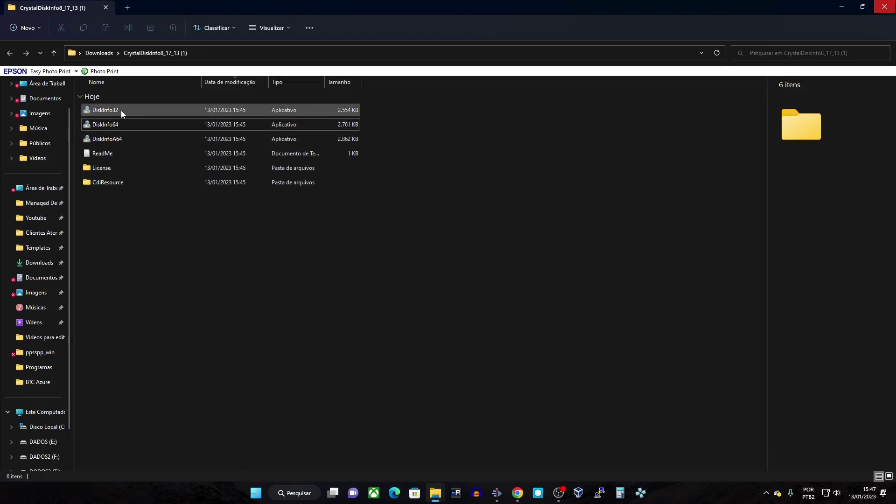
- Try to run the DiskInfoA64 application from the extracted folder
mouse_move(134, 124)
mouse_move(112, 126)
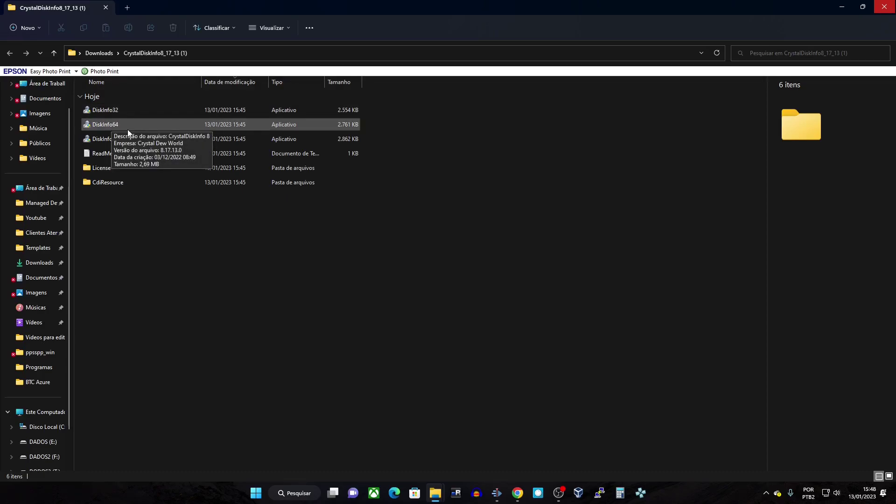
click(127, 130)
mouse_move(99, 143)
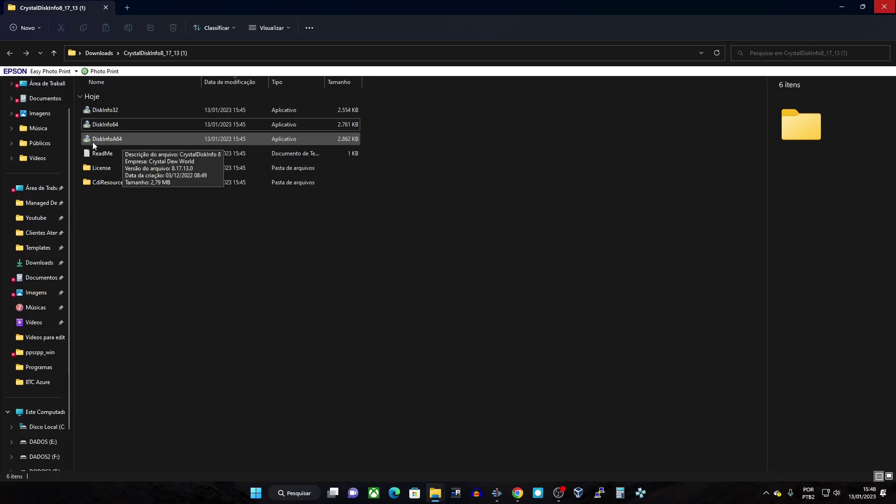
double_click(113, 139)
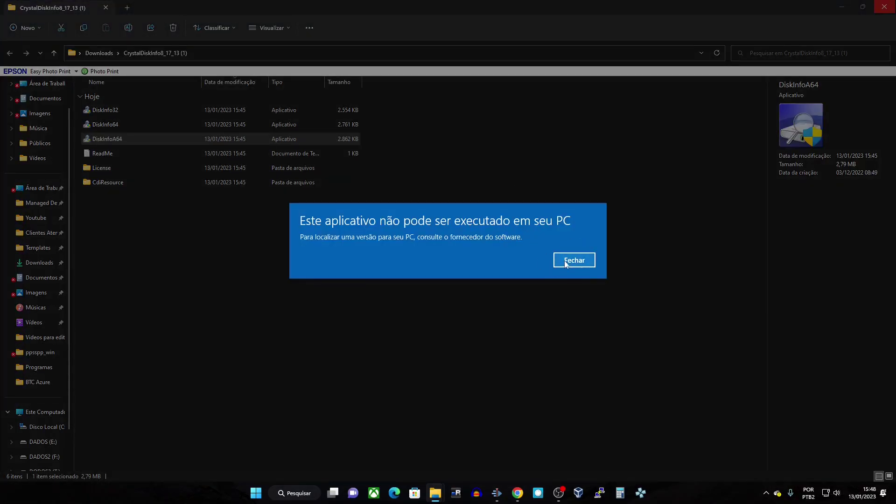
click(571, 262)
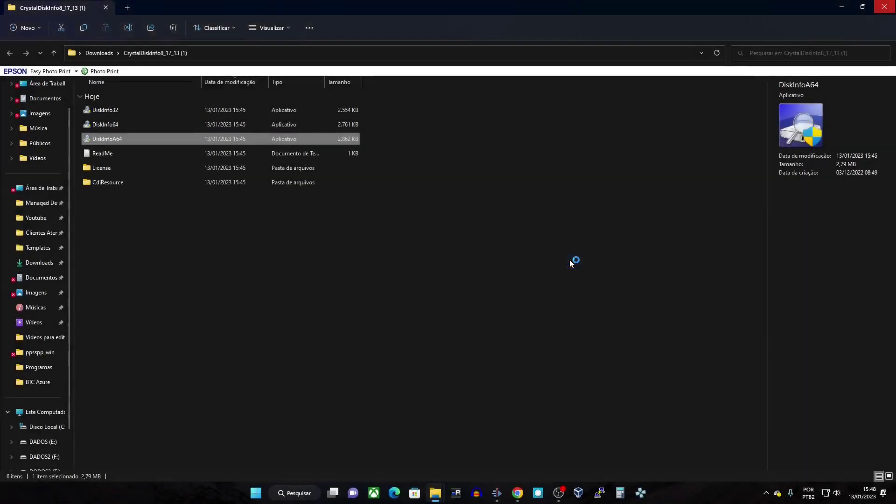
- Run the DiskInfo64 application and highlight the drive letter of the P3-1TB disk
click(109, 126)
double_click(110, 127)
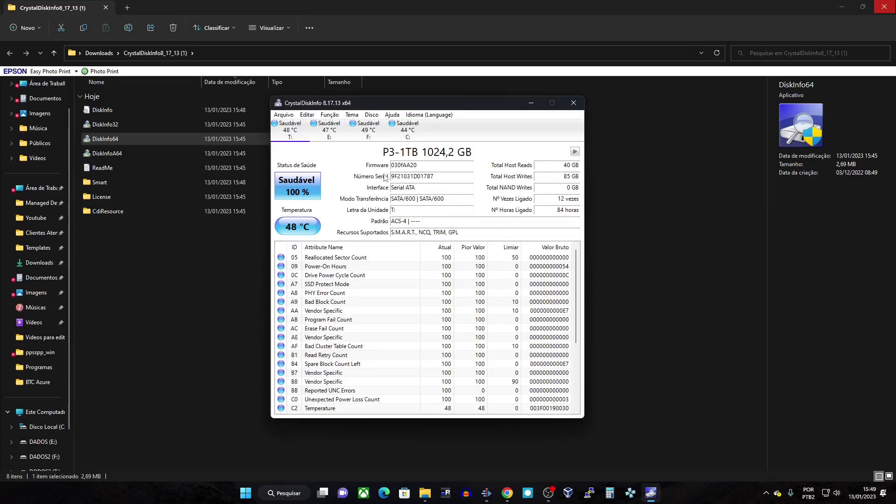
drag(400, 210, 388, 212)
mouse_move(402, 210)
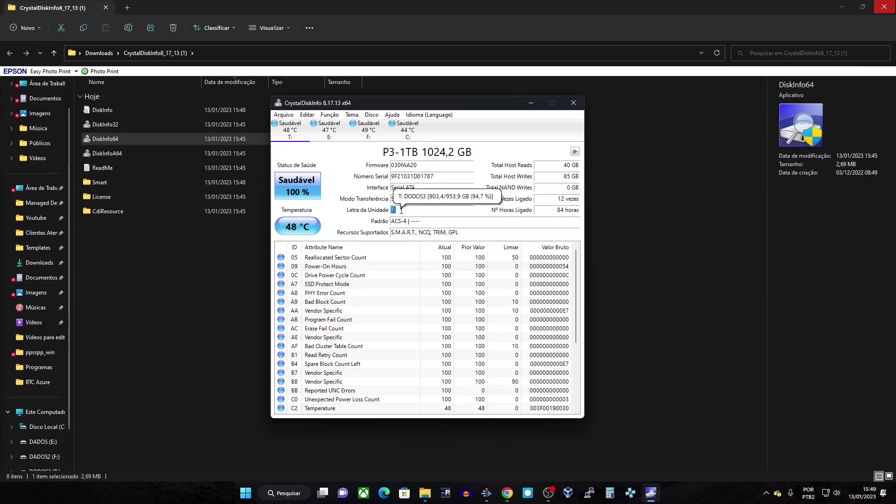
- Show Este Computador in the Downloads Explorer window beside CrystalDiskInfo and select drive DODOS3 (T:) for comparison
click(425, 493)
click(411, 448)
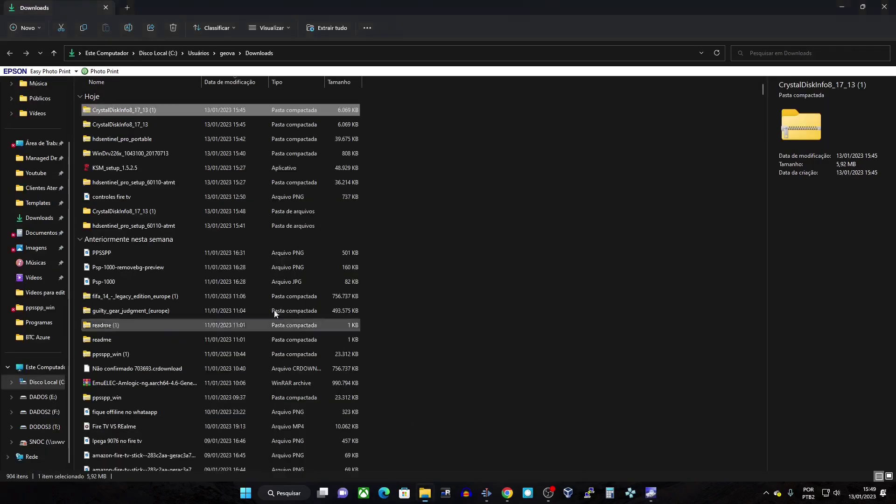
click(44, 368)
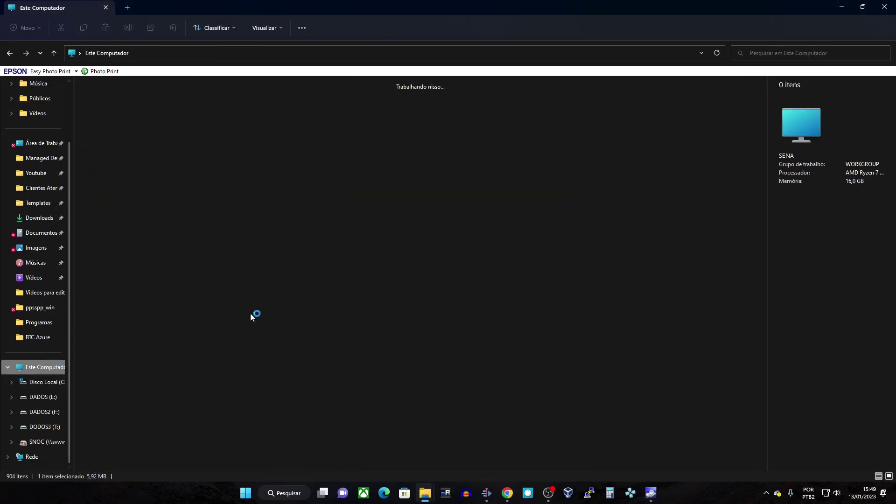
drag(640, 7, 644, 95)
click(358, 105)
click(682, 211)
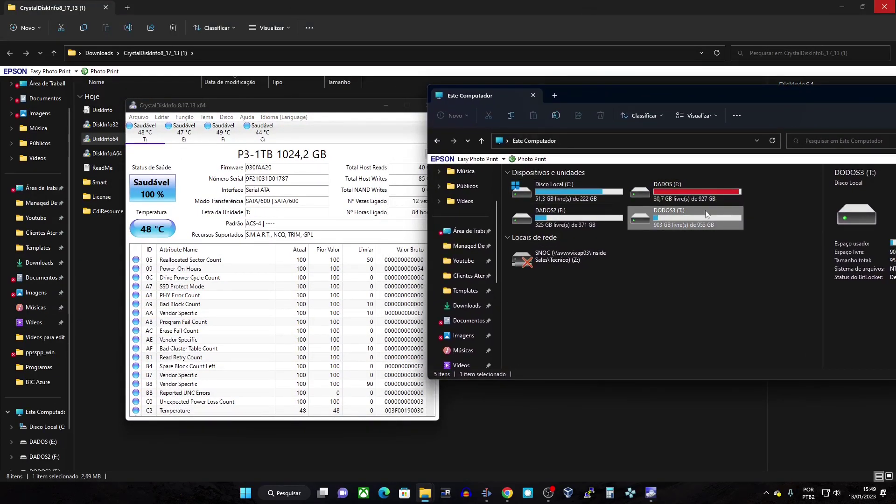
- Display disk 2, WDC WD10EZEX-75WN4A1, in CrystalDiskInfo and select the matching drive DADOS (E:) in Explorer
click(340, 213)
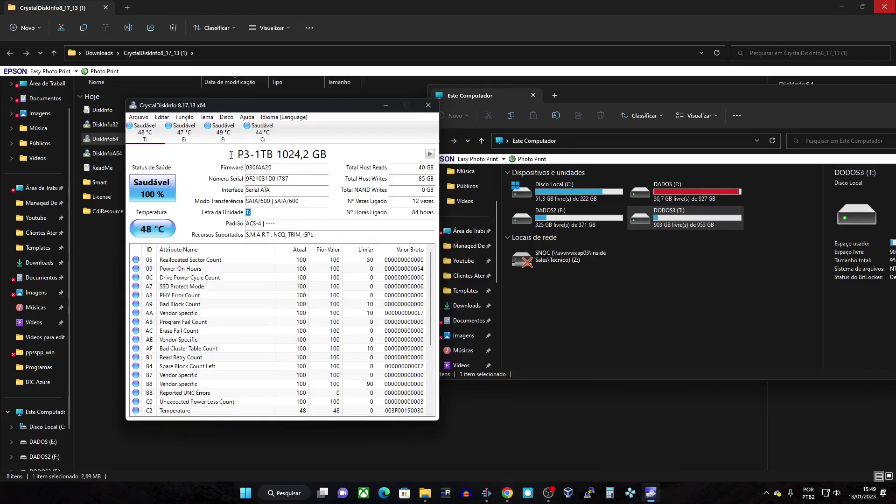
click(223, 119)
click(225, 120)
click(225, 120)
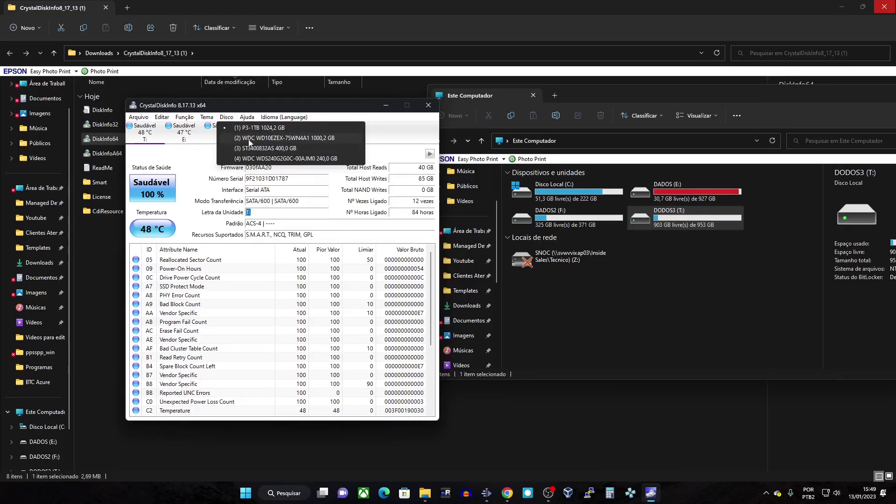
click(299, 138)
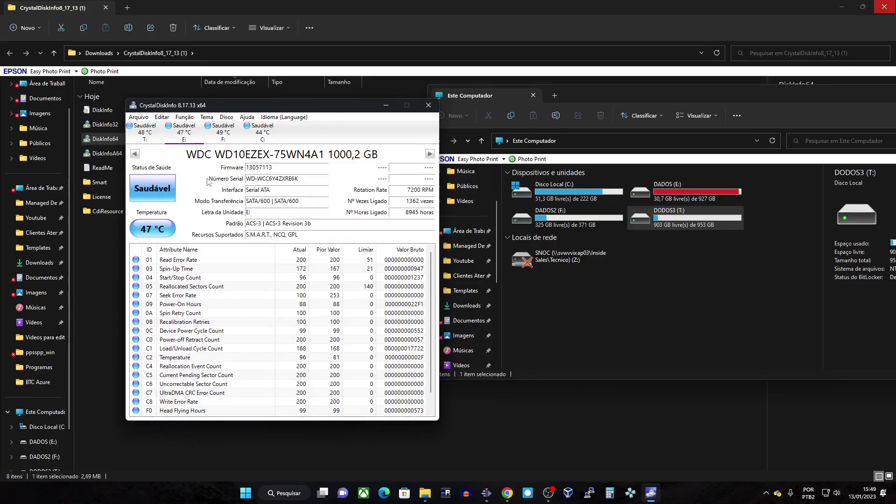
drag(286, 190, 260, 190)
click(685, 200)
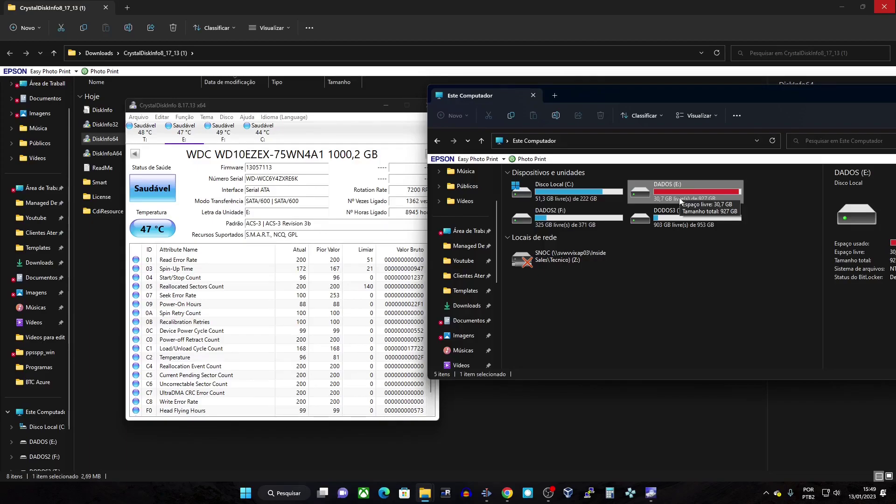
- Examine disk E:'s powered-on hours and its Spin Retry Count, Total Host Writes and Load/Unload Cycle Count attributes
click(415, 205)
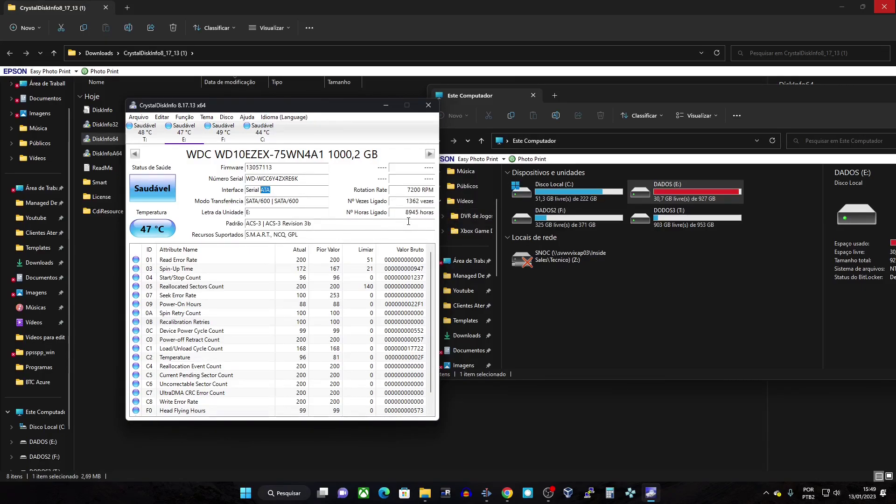
mouse_move(394, 214)
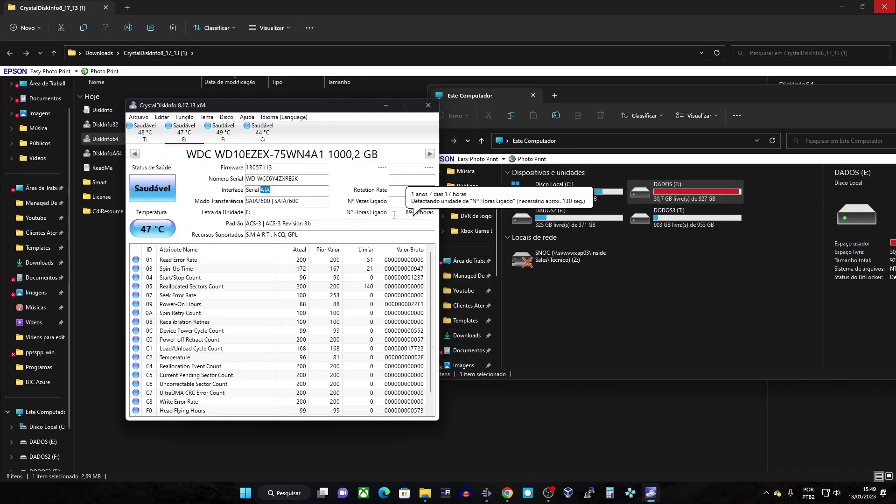
scroll(182, 301, down, 1)
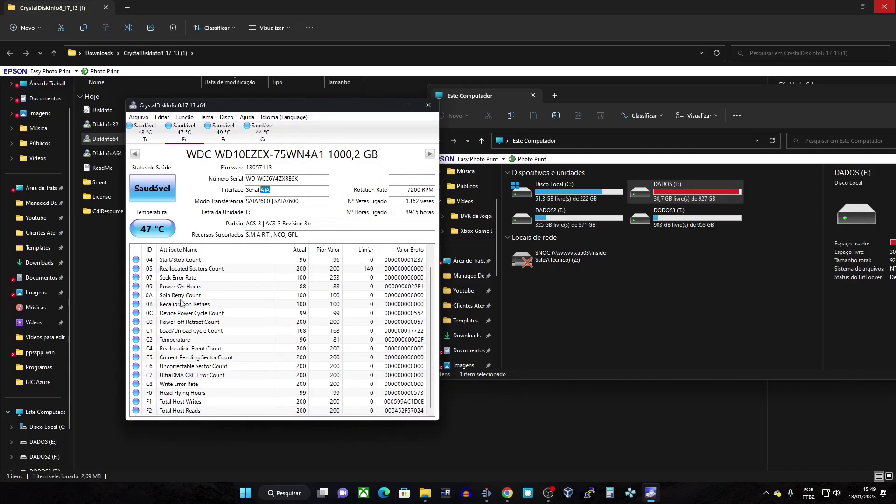
click(181, 296)
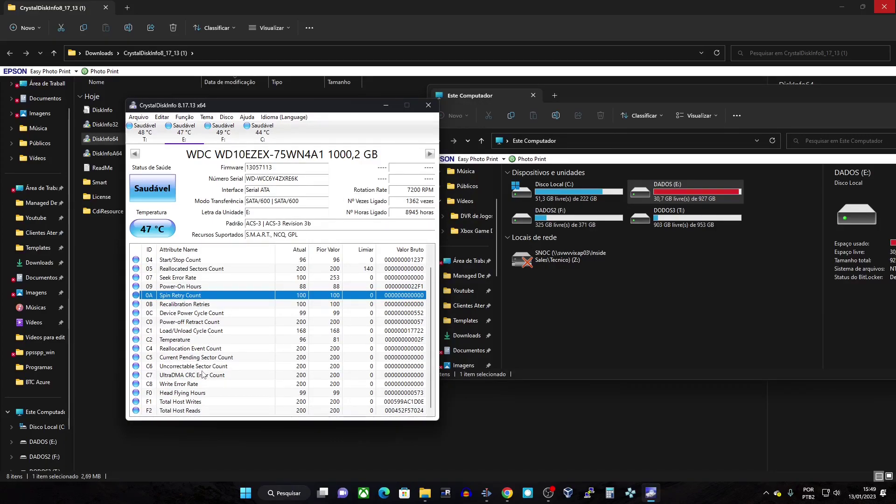
click(185, 405)
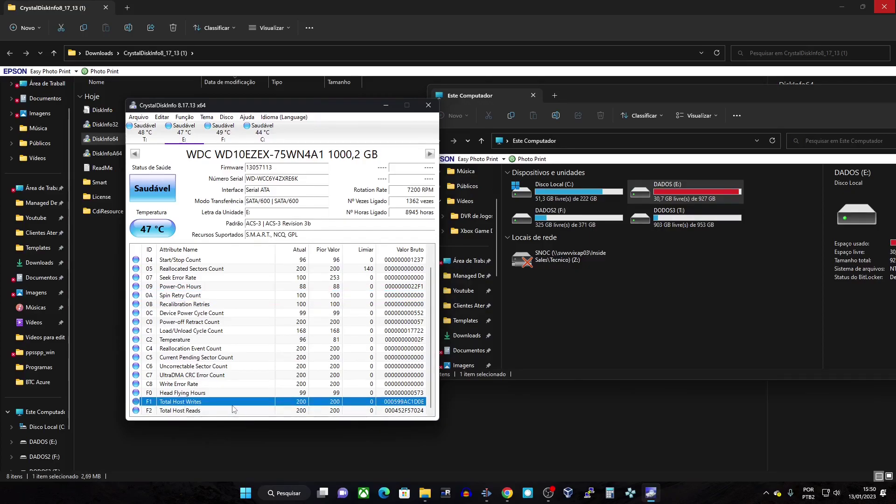
click(192, 331)
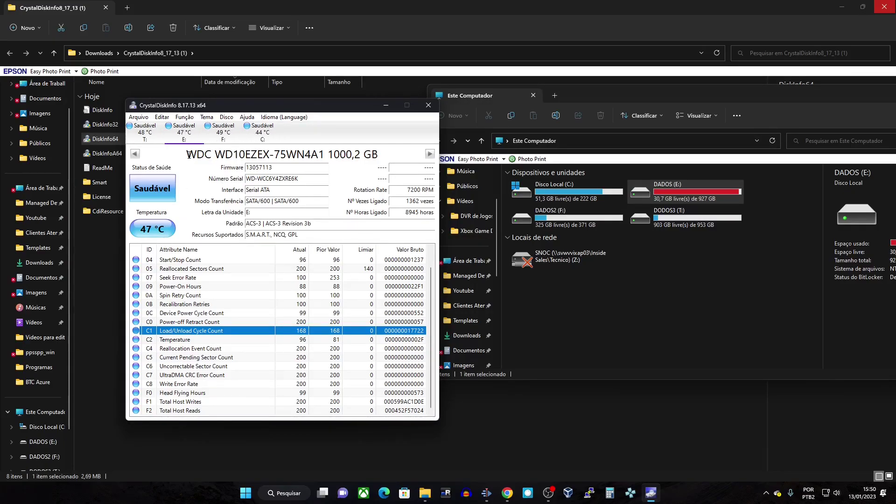
- Display the details of disks 3 (ST3400832AS), 1 (P3-1TB) and 4 (WDC WDS240G2G0C-00AJM0) in turn to compare their temperatures
click(227, 117)
click(254, 148)
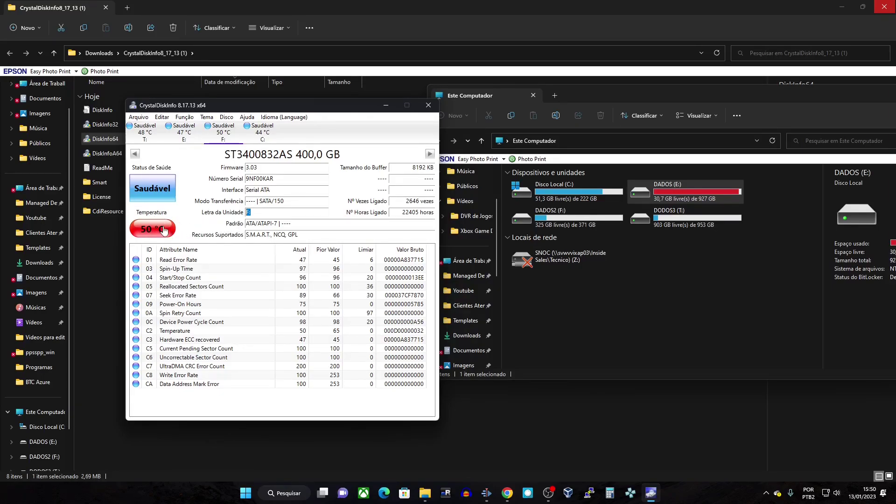
click(227, 117)
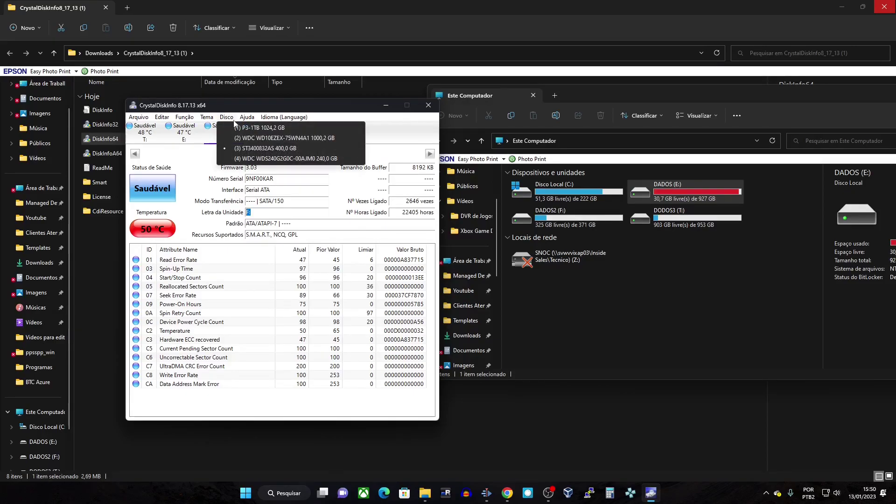
click(264, 131)
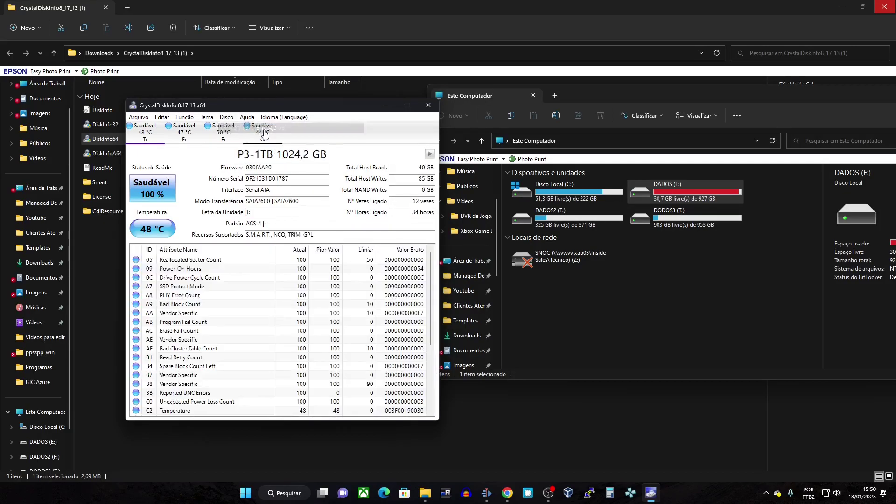
click(227, 117)
click(265, 160)
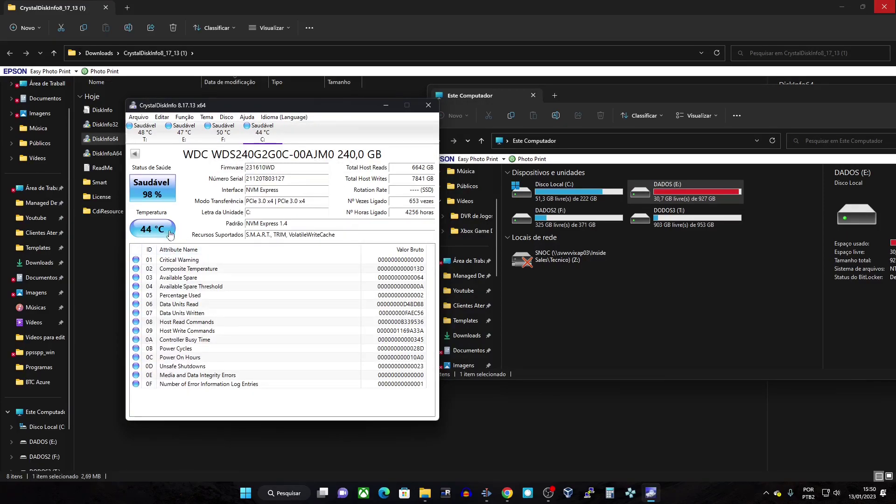
- Review the attributes of disk 2, WDC WD10EZEX-75WN4A1, and display disk 3, ST3400832AS, again
click(227, 117)
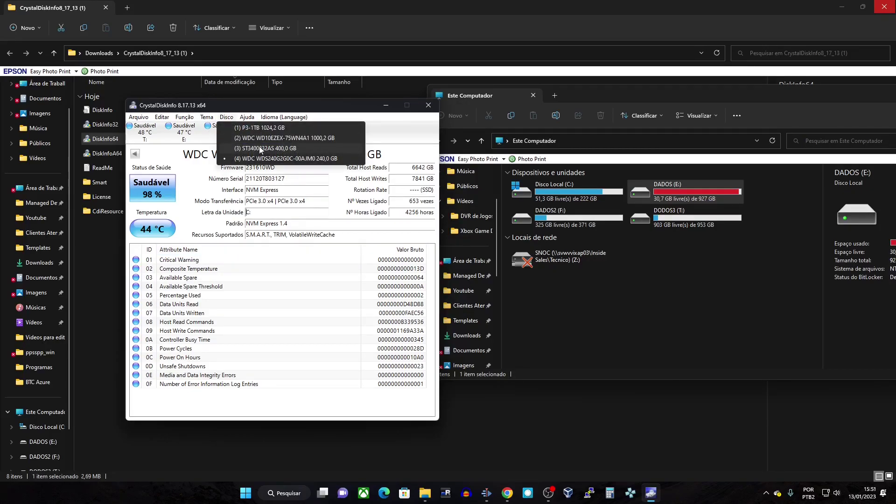
click(281, 137)
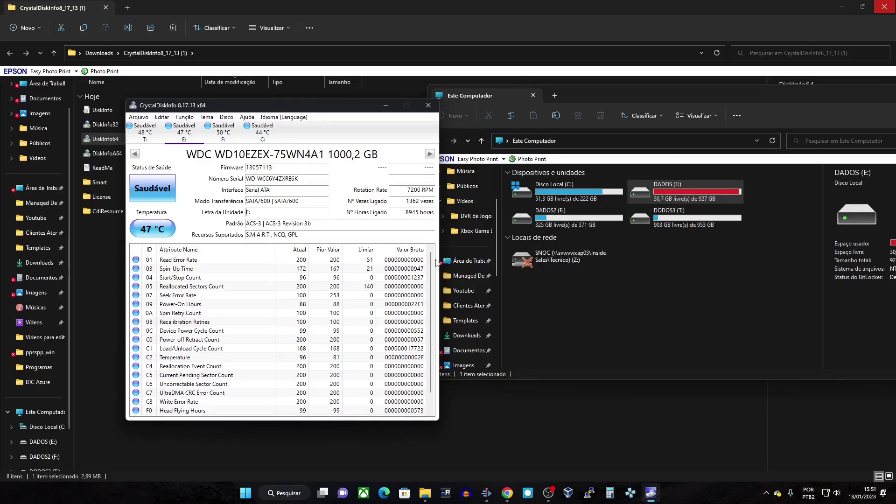
scroll(268, 284, down, 1)
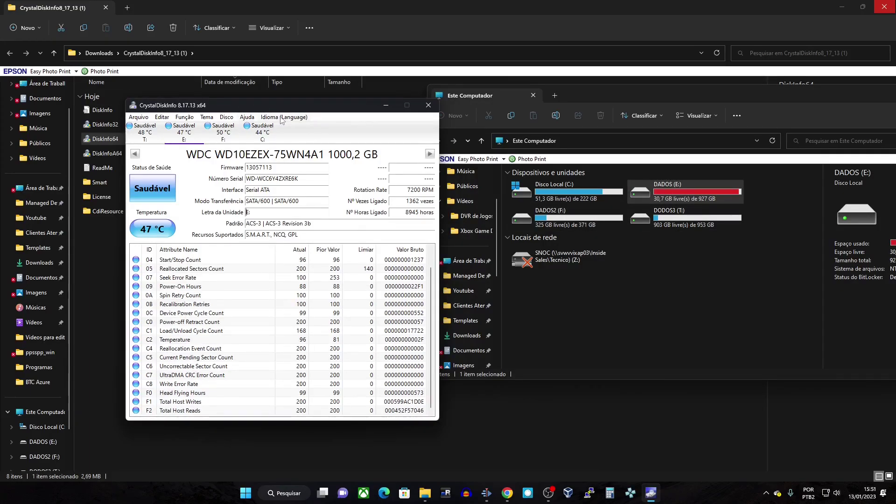
click(227, 117)
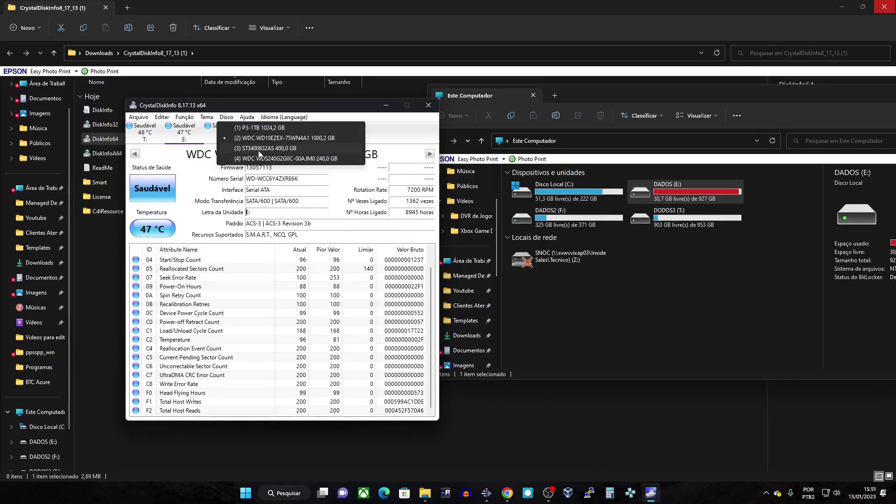
click(270, 150)
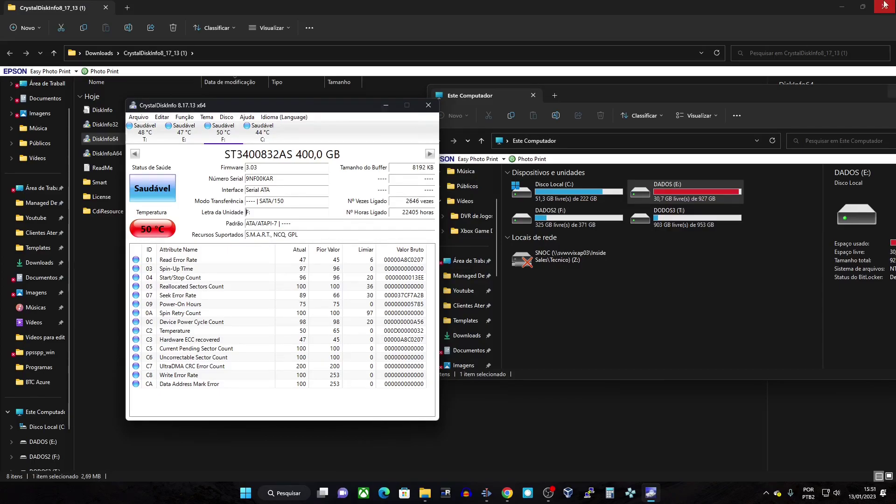
- Switch to Chrome, search for hdsentinel in a new tab and open the Download Hard Disk Sentinel page
click(849, 5)
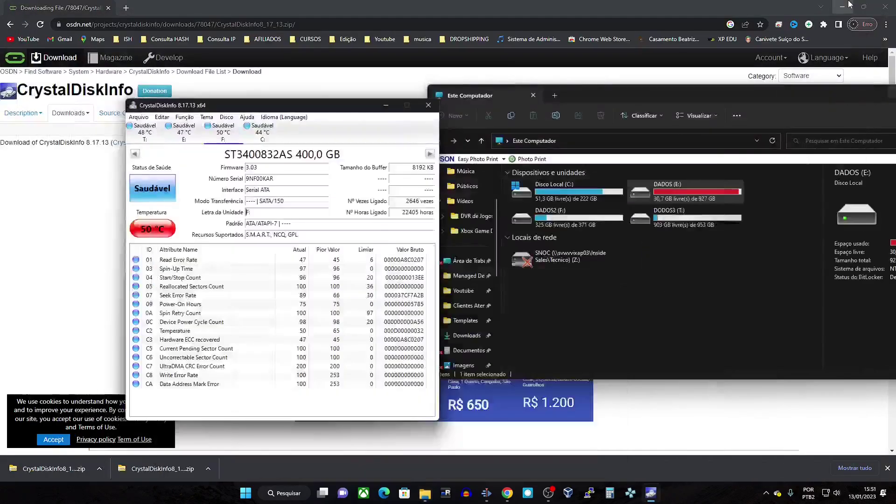
click(54, 248)
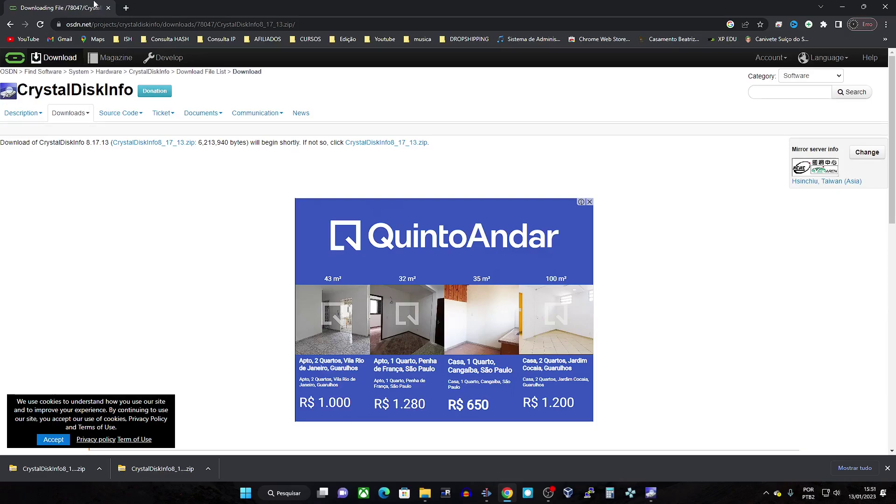
click(127, 8)
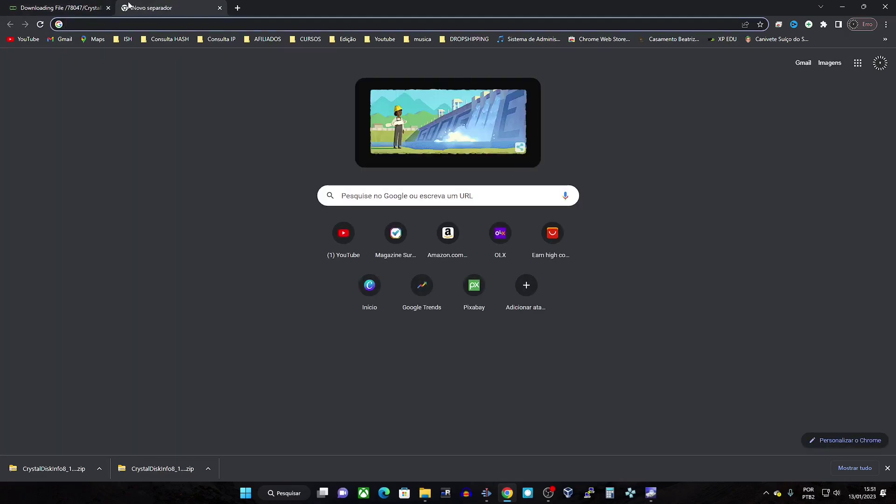
text(hd)
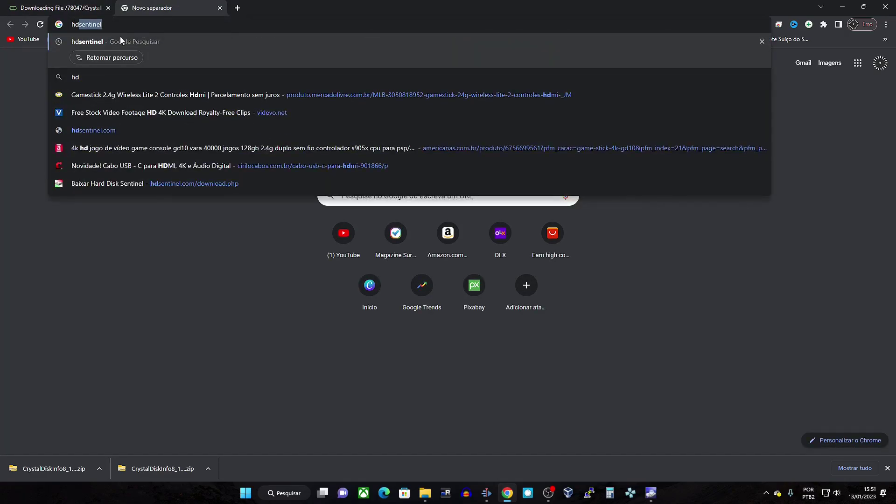
click(106, 43)
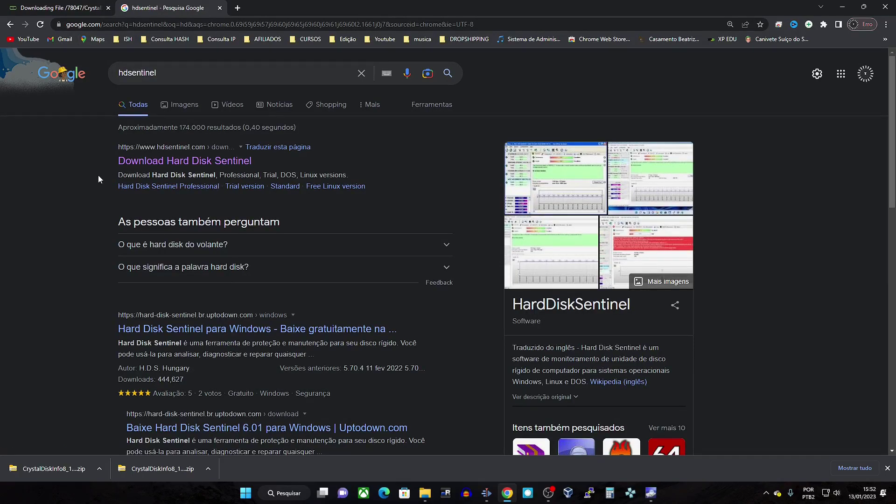
click(190, 167)
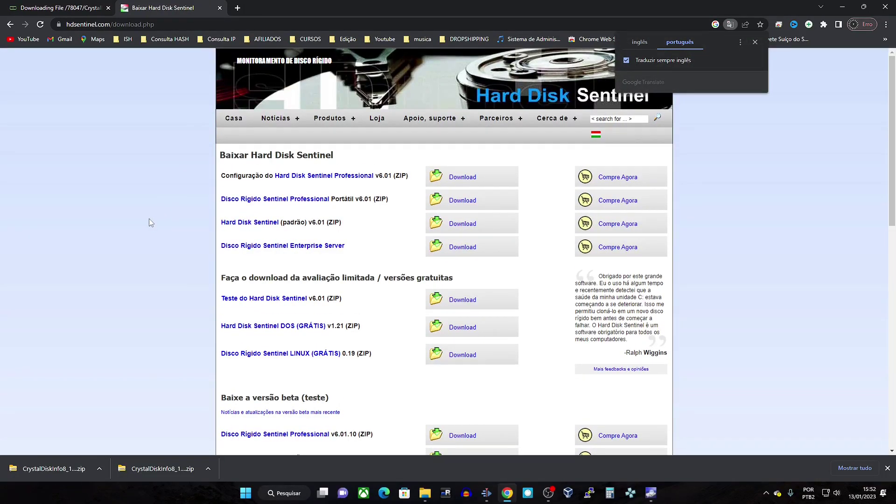
- Review the available Hard Disk Sentinel versions and download the Professional portable v6.01 ZIP
scroll(150, 219, down, 2)
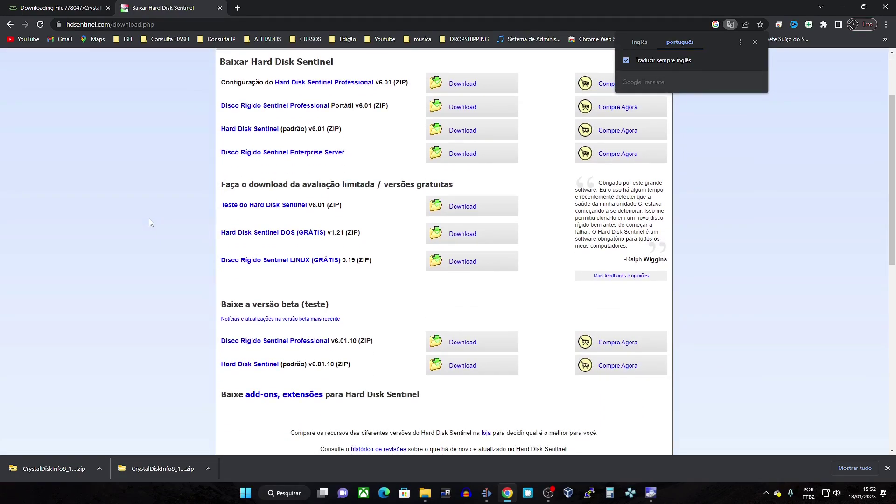
scroll(149, 218, down, 2)
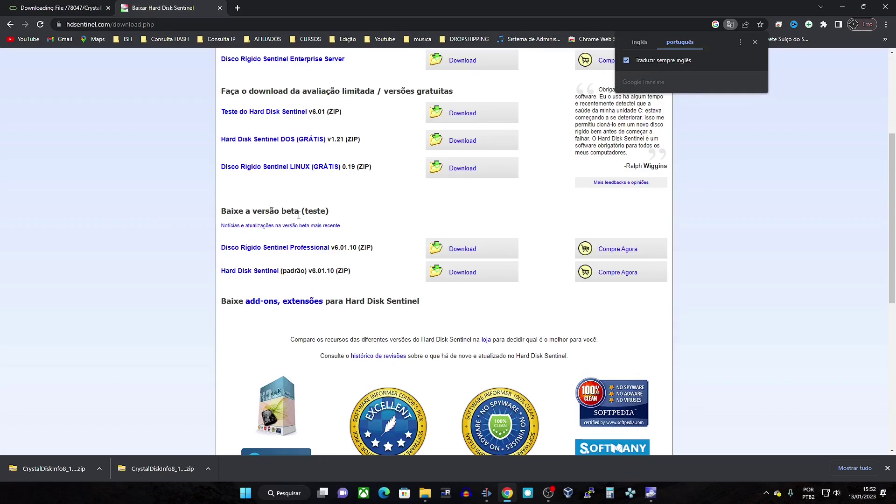
scroll(283, 292, up, 4)
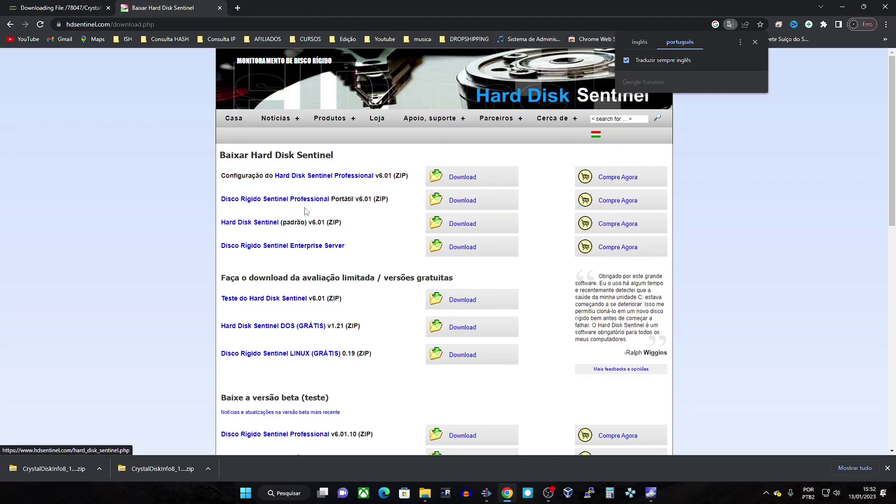
click(475, 204)
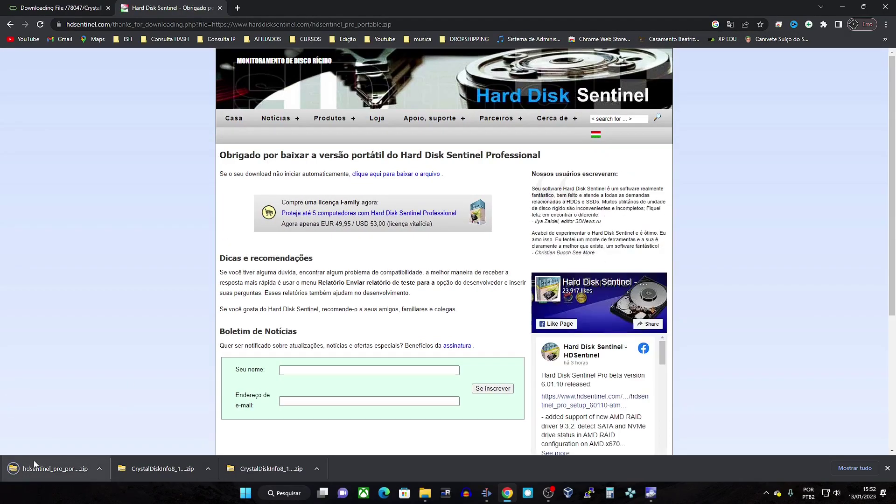
- Switch to File Explorer and extract the hdsentinel_pro_portable archive in the Downloads folder
click(426, 494)
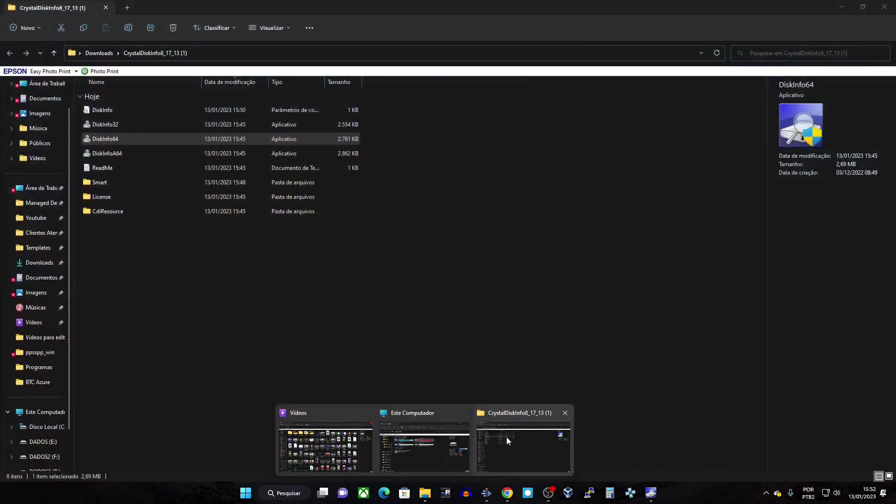
click(506, 437)
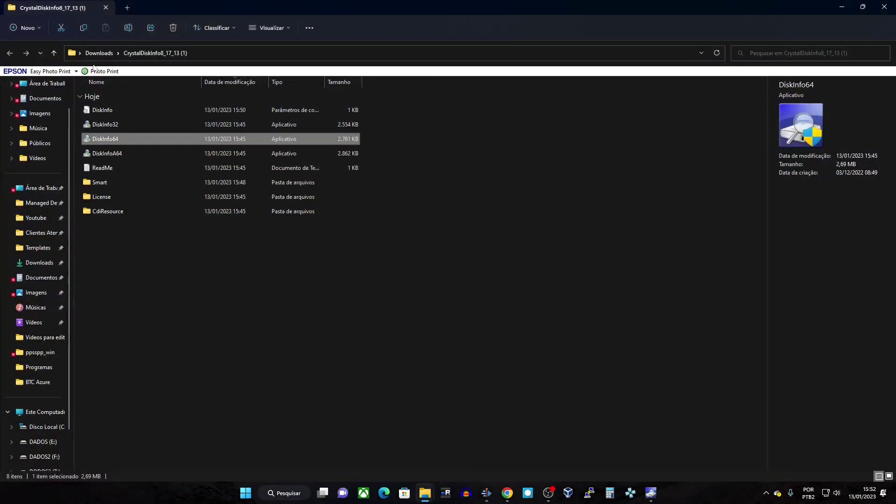
key(alt+Up)
click(132, 154)
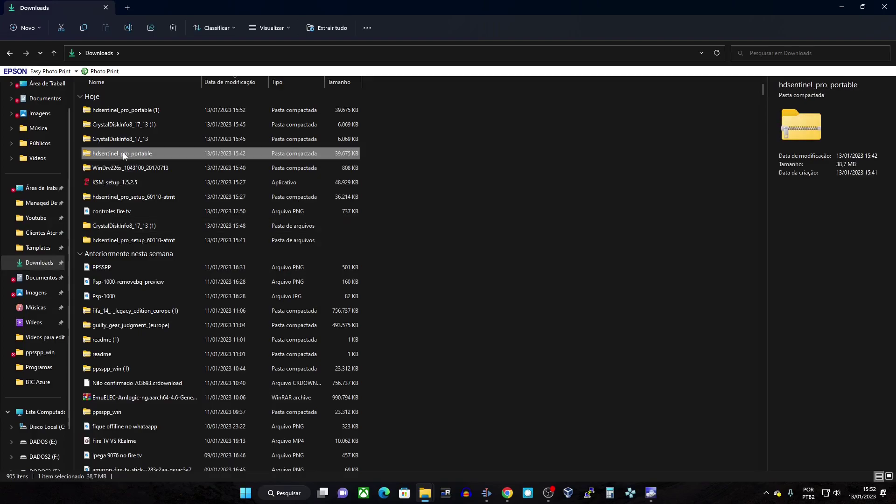
right_click(114, 150)
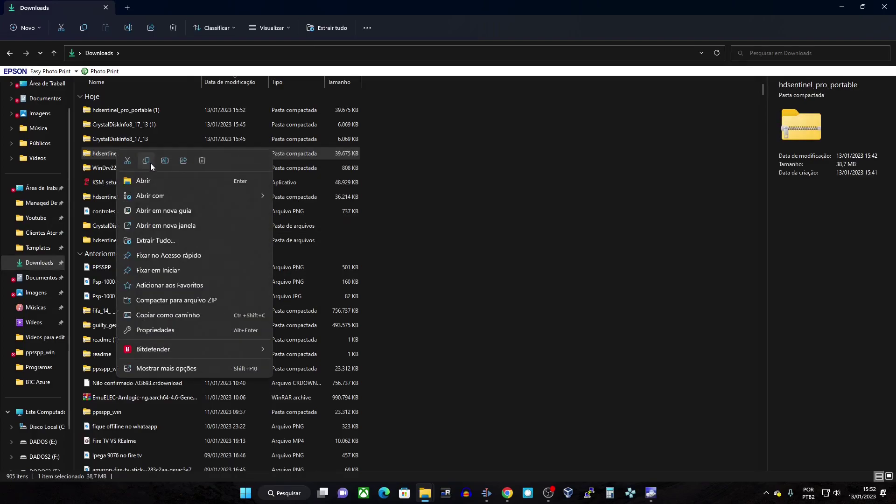
click(167, 240)
click(521, 335)
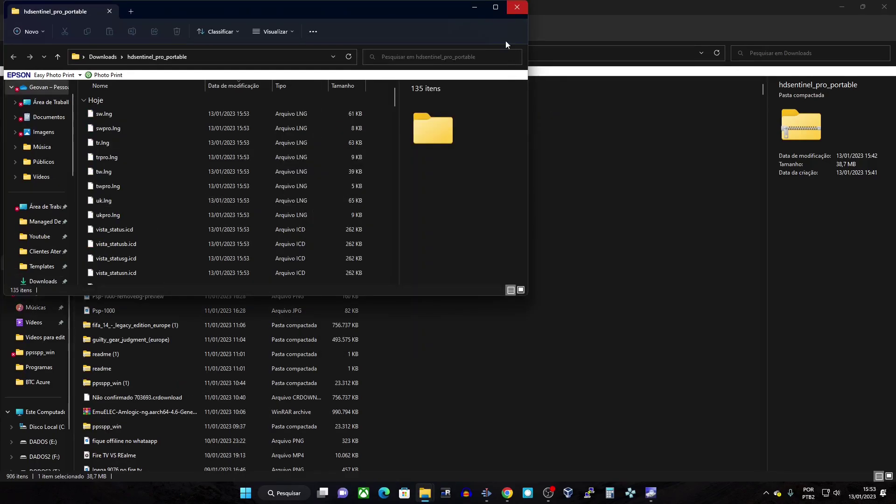
- Run the HDSentinel application from the maximized extracted folder and dismiss its evaluation version notice
click(495, 7)
scroll(237, 270, down, 2)
scroll(237, 271, down, 12)
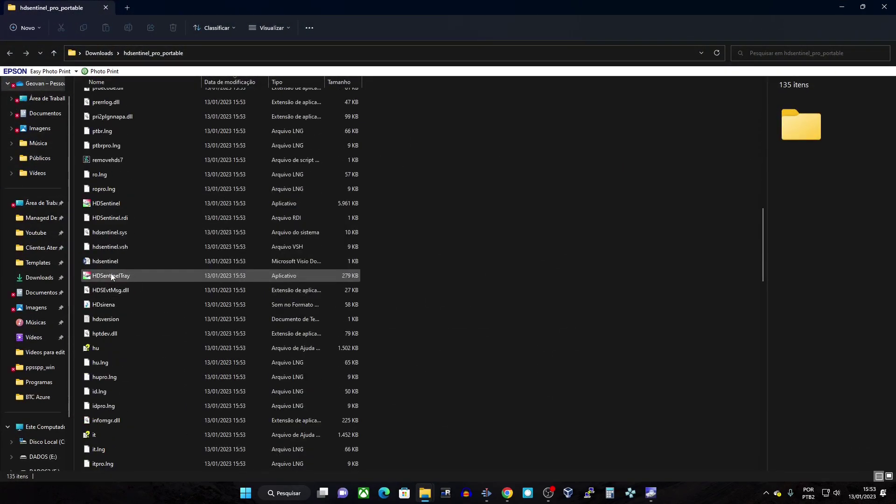
double_click(108, 204)
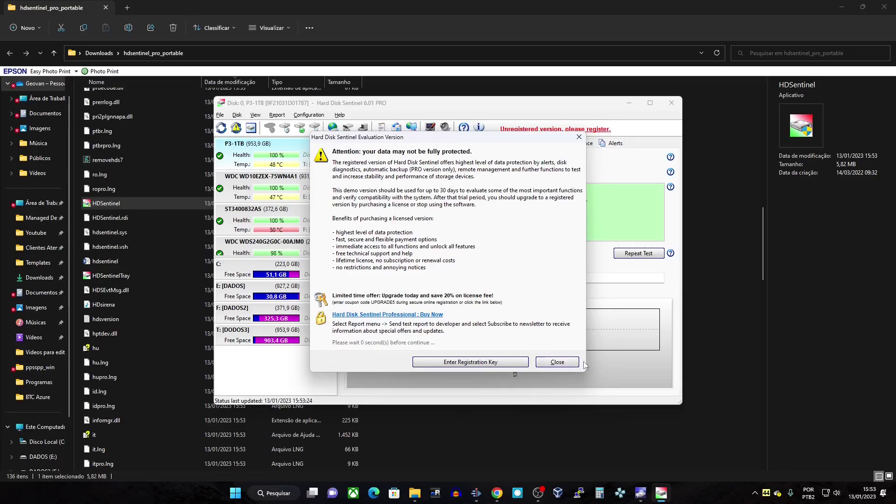
click(557, 363)
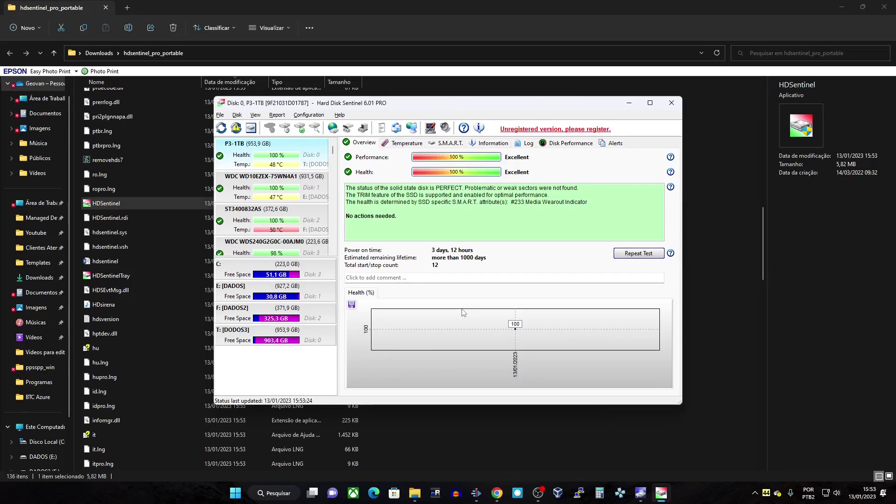
- Maximize the Hard Disk Sentinel window and browse the listed disks, checking the P3-1TB overview of performance and health
click(298, 229)
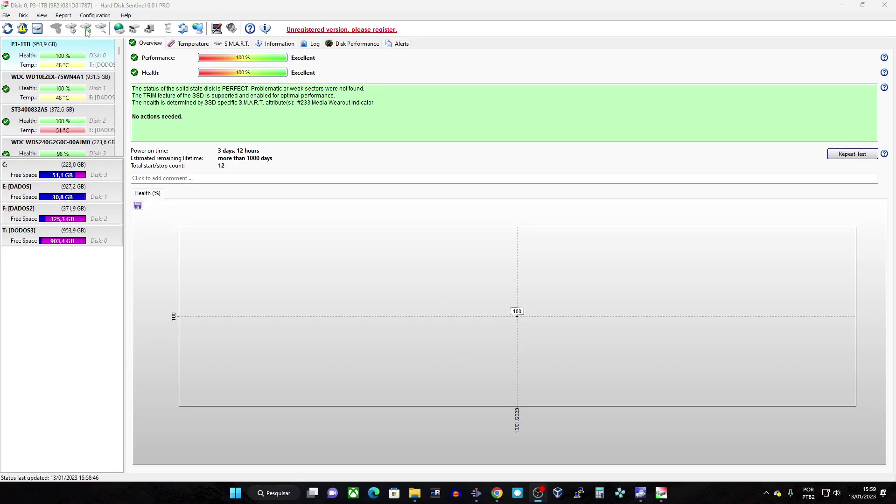
scroll(71, 109, down, 3)
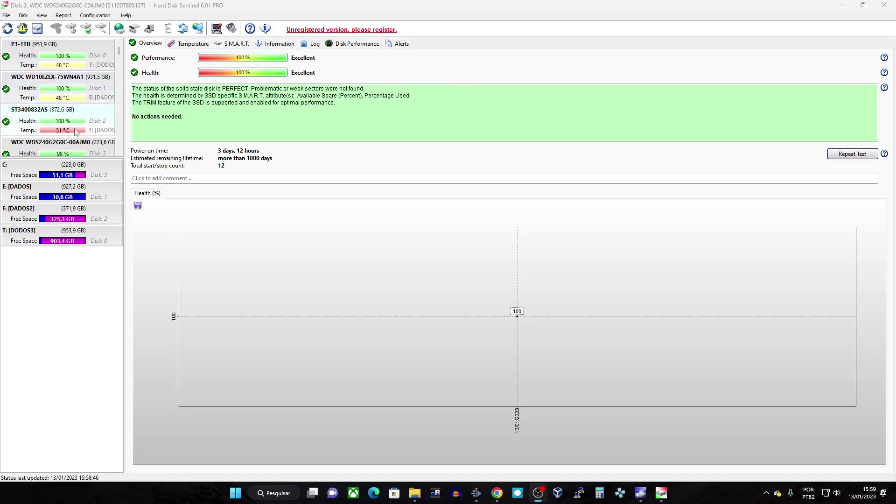
scroll(74, 95, up, 3)
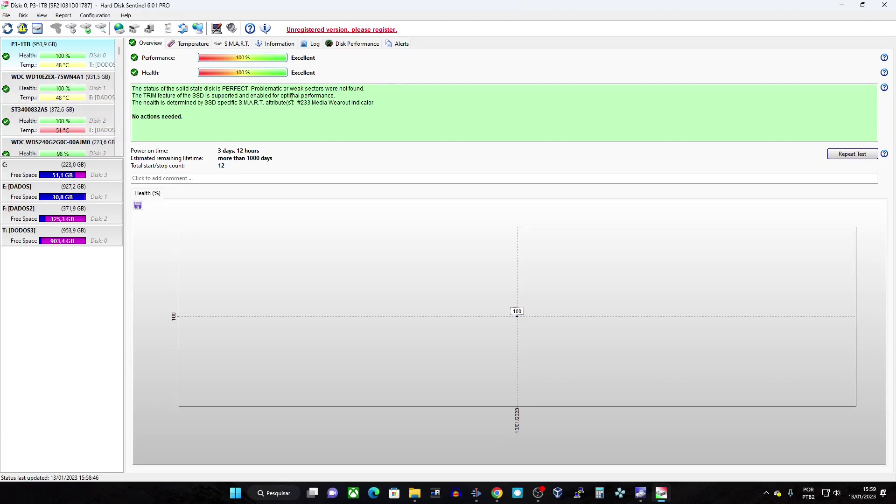
- Examine the WDC WD10EZEX disk's overview and its current, daily average, daily maximum and daily minimum temperature graphs
click(68, 99)
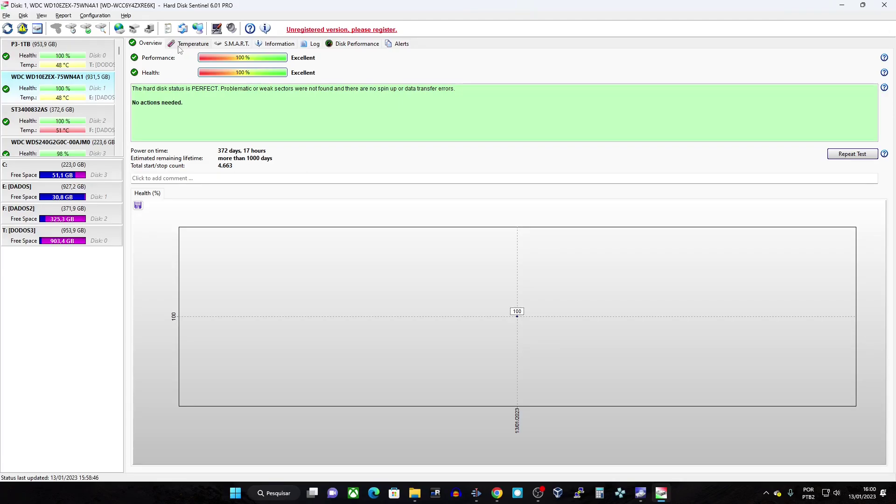
click(195, 43)
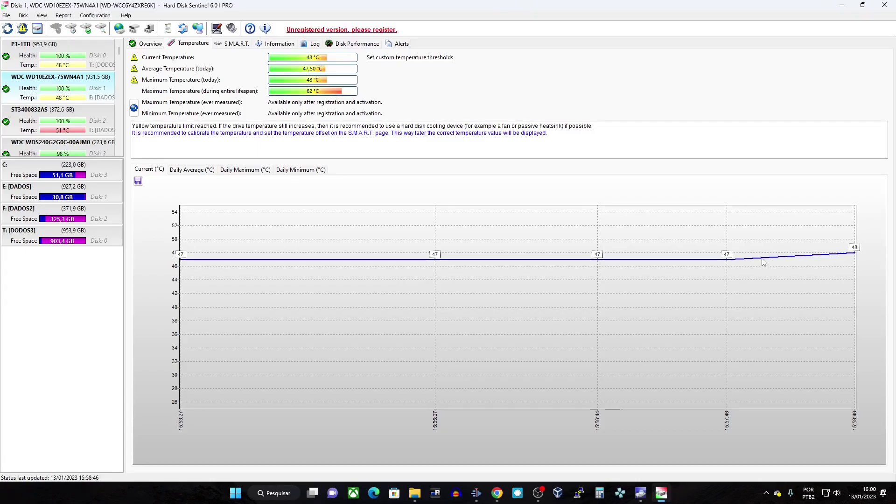
click(185, 170)
click(241, 170)
click(301, 170)
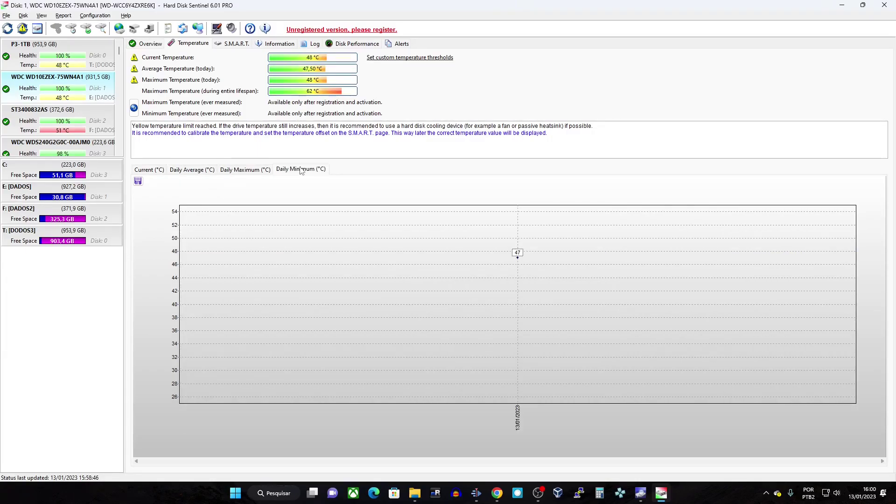
click(153, 171)
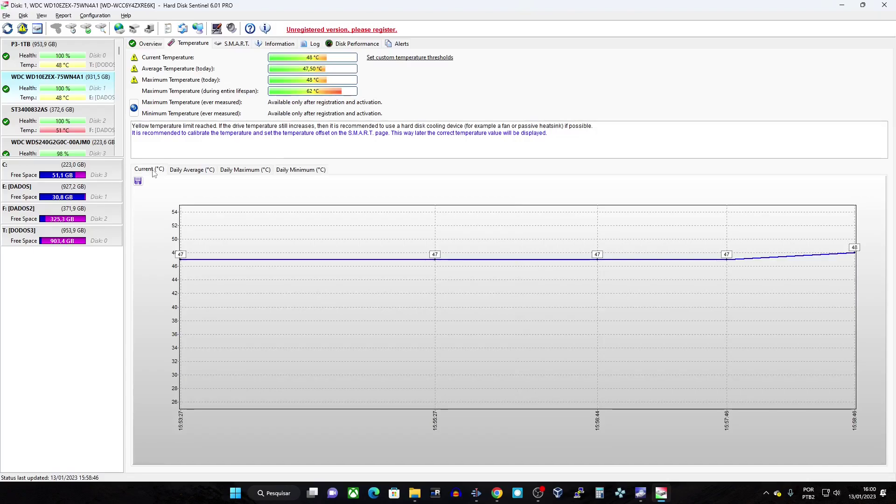
- Review the S.M.A.R.T. attributes and the detailed hardware information of the WDC WD10EZEX disk
click(231, 45)
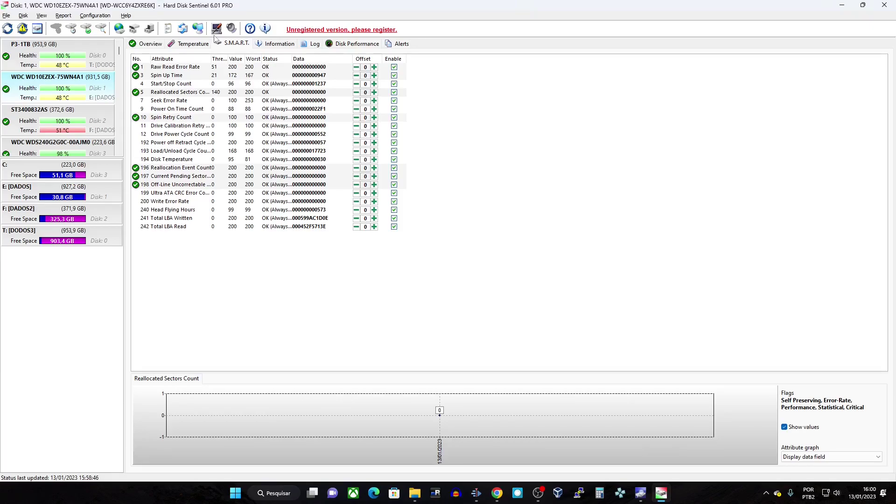
click(275, 44)
key(Down)
key(Down)
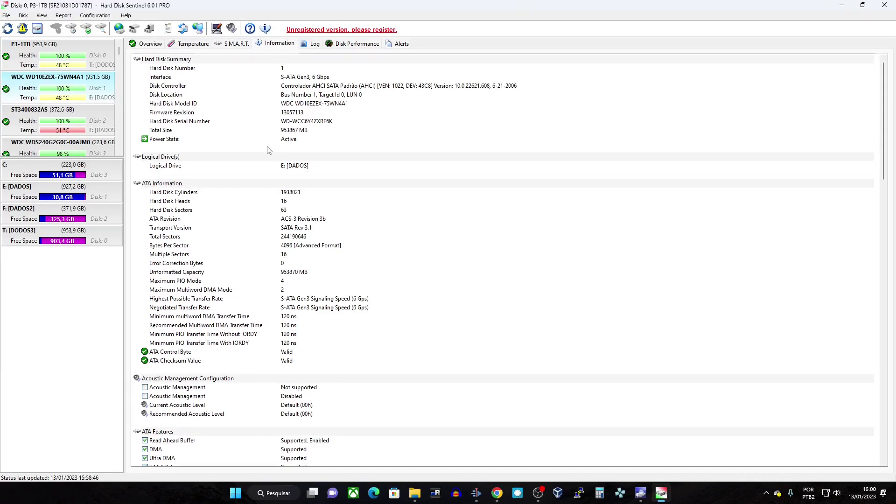
- Examine the WDC WDS240G2G0C disk's detailed information, including its location, model ID, firmware revision, total size and interface
click(330, 214)
scroll(329, 214, down, 10)
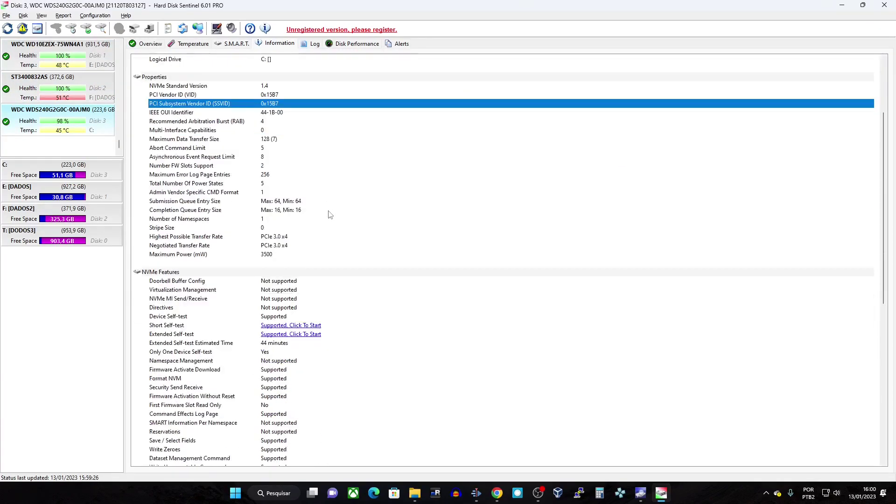
scroll(329, 214, up, 10)
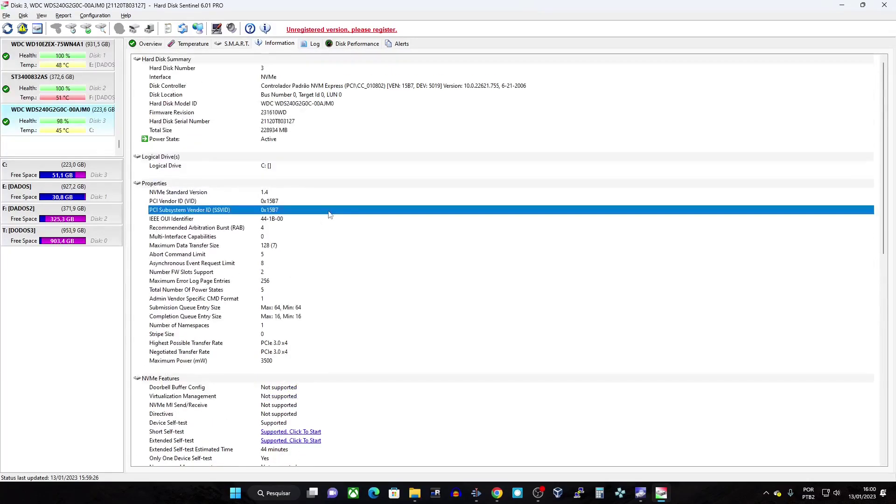
click(290, 95)
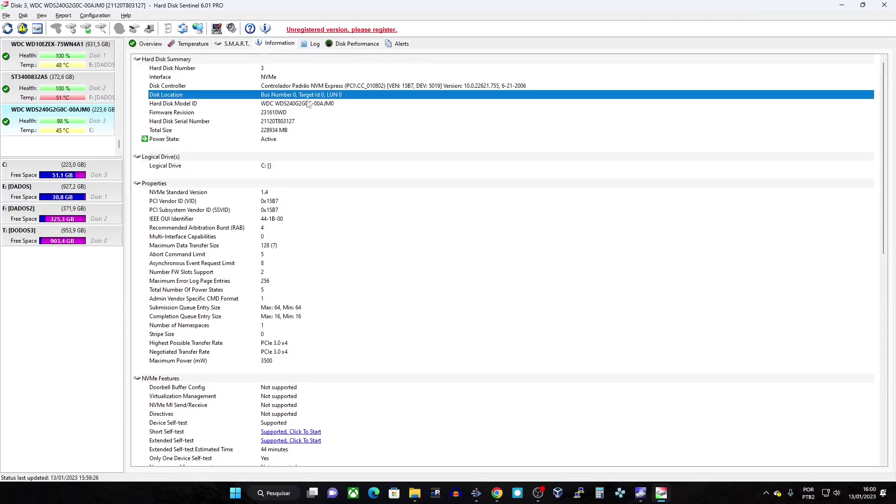
click(306, 104)
click(274, 113)
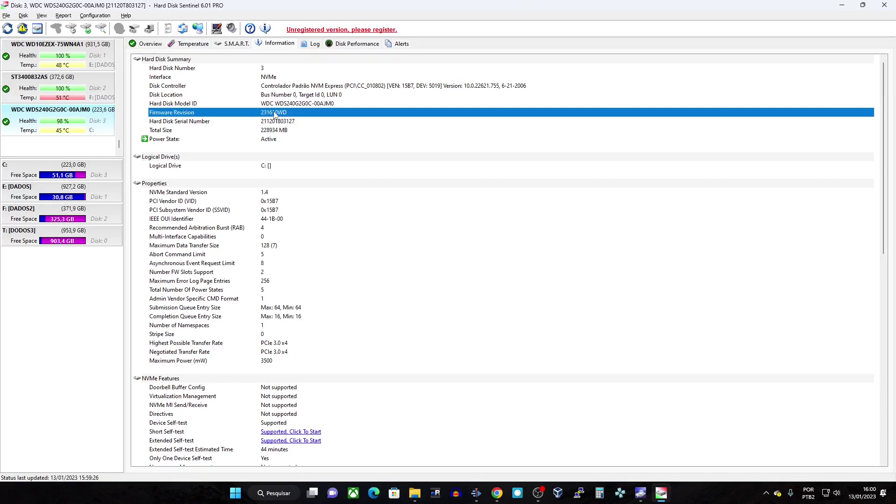
click(275, 132)
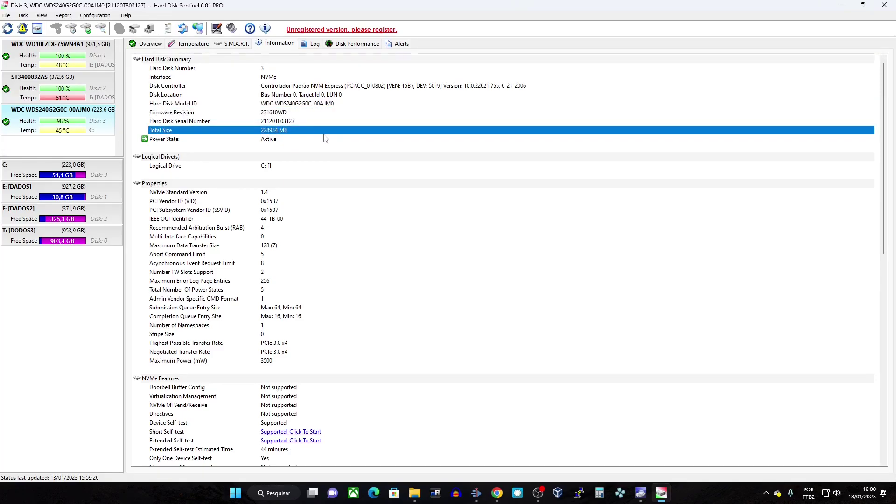
click(276, 78)
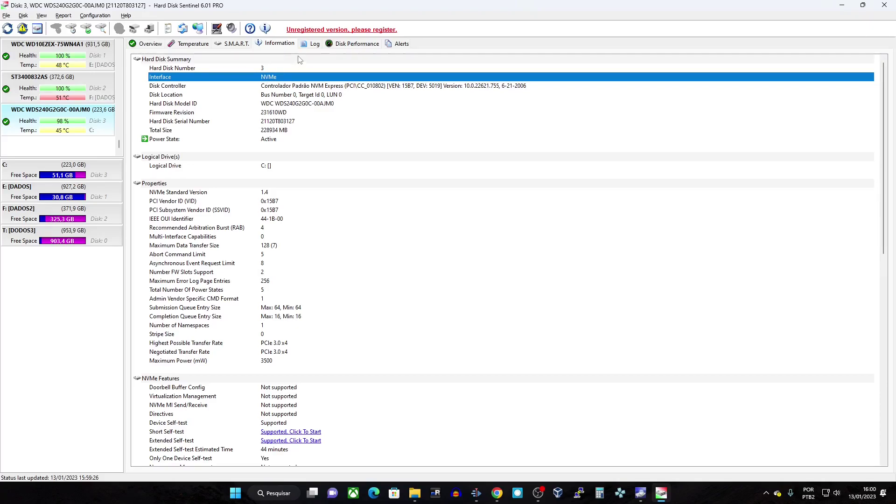
- Check the problem log, transfer performance and alerts of the WDC WDS240G2G0C disk
click(311, 45)
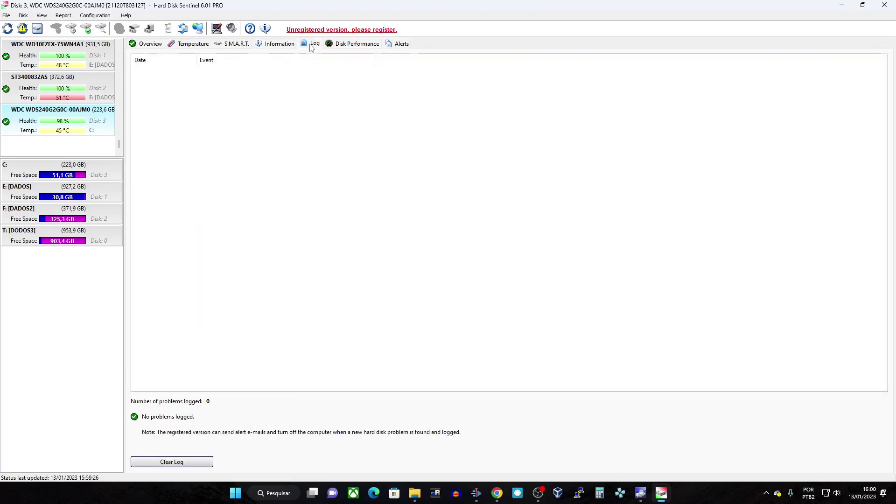
click(355, 45)
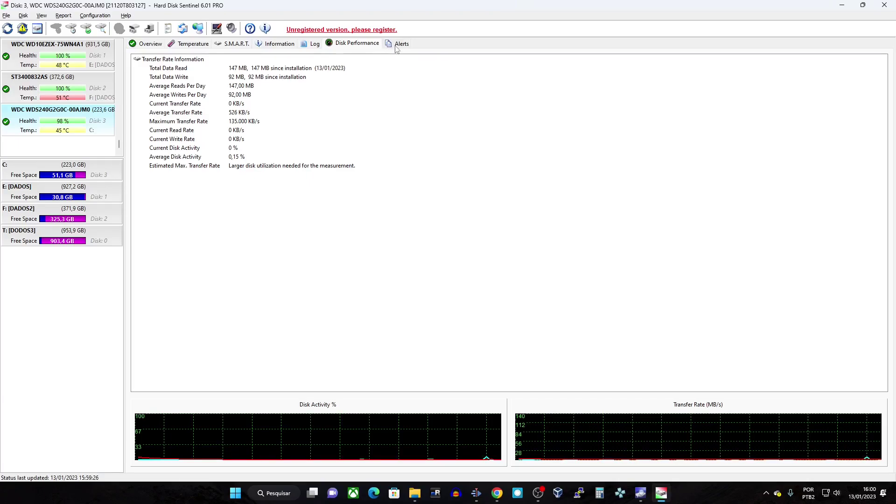
click(396, 47)
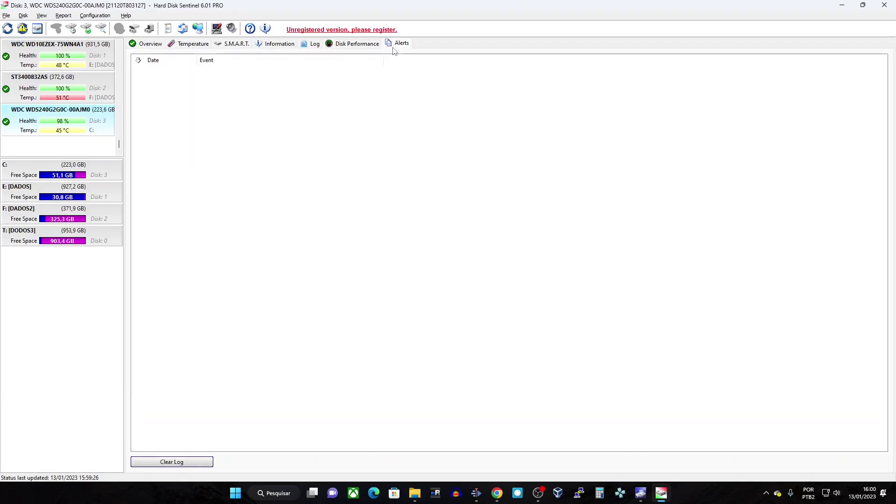
- Try to run a surface Read test on the ST3400832AS disk, opening the offered registration website and closing its browser tab
click(73, 90)
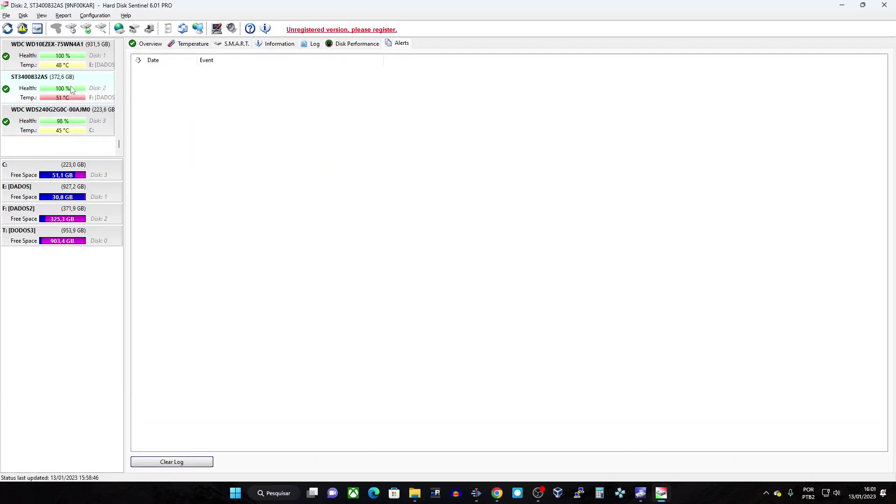
click(87, 29)
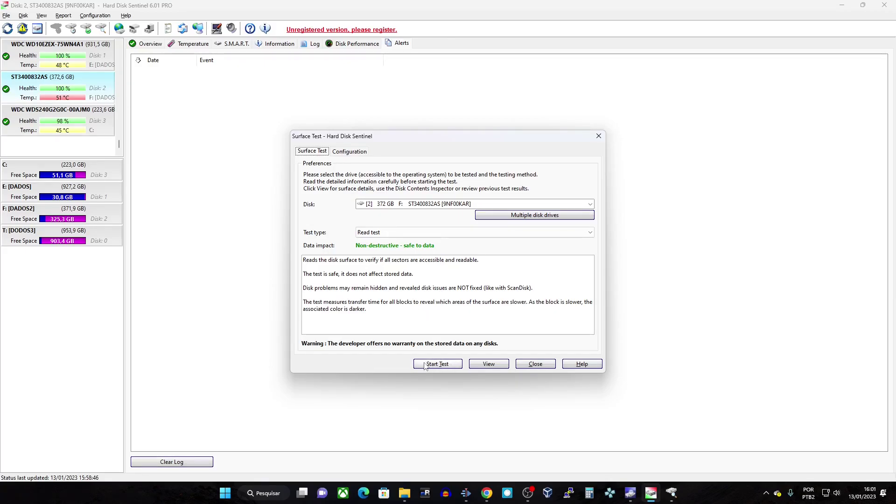
click(439, 364)
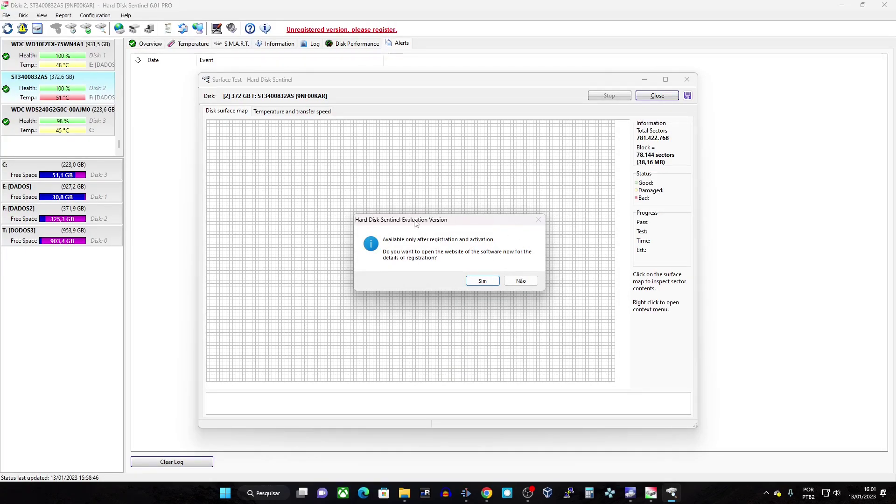
click(482, 281)
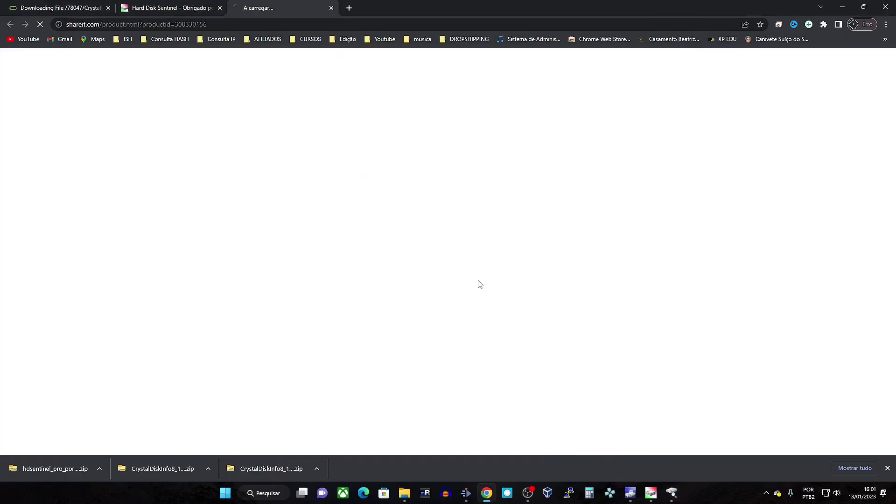
click(331, 8)
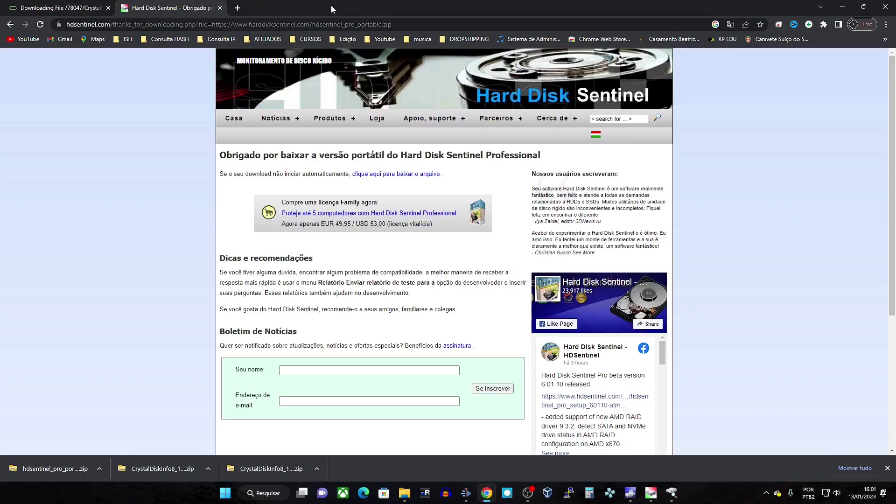
- Switch back to Hard Disk Sentinel and close the program
click(652, 493)
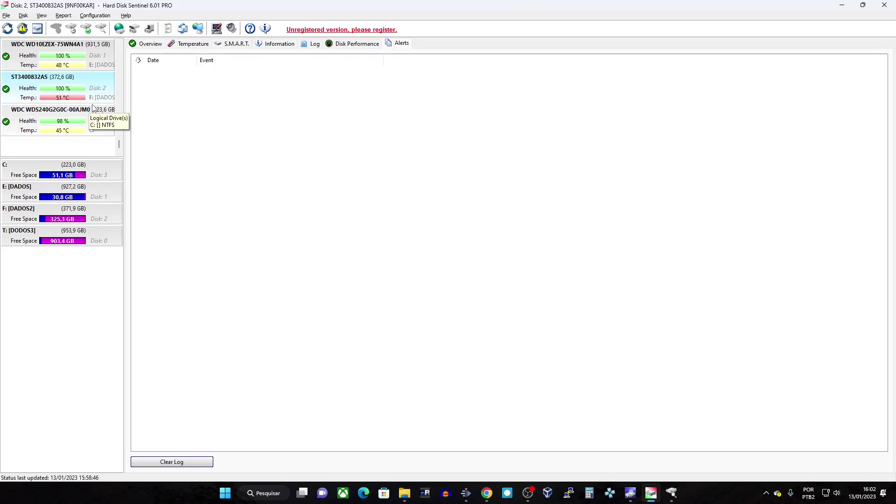
click(886, 5)
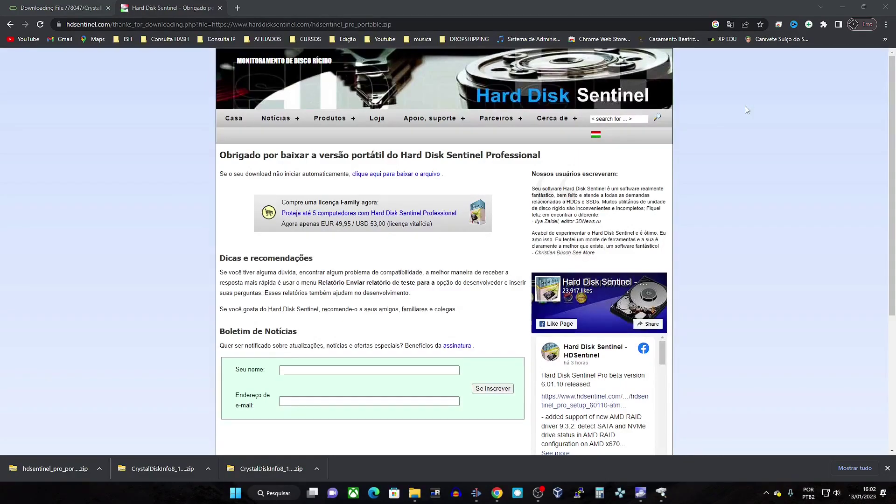
- Search for kingston ssd manager in a new Chrome tab and open Kingston Technology's SSD Manager page
click(242, 7)
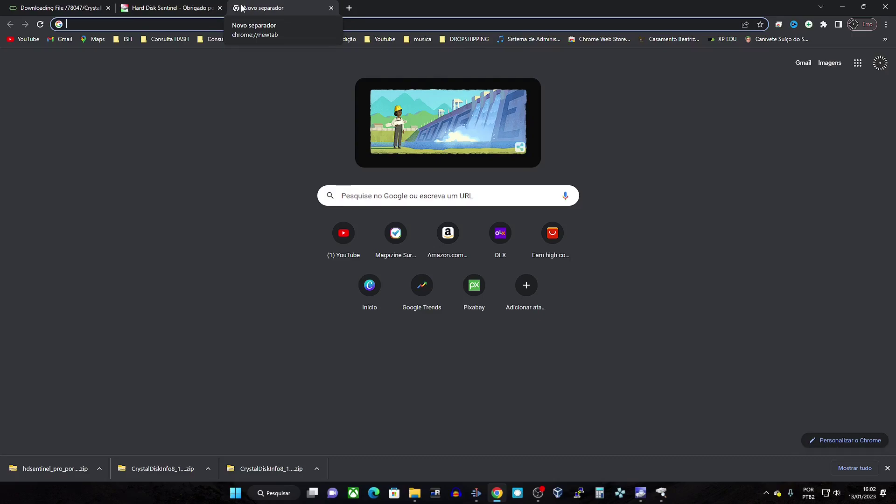
text(kingspec ssd manager)
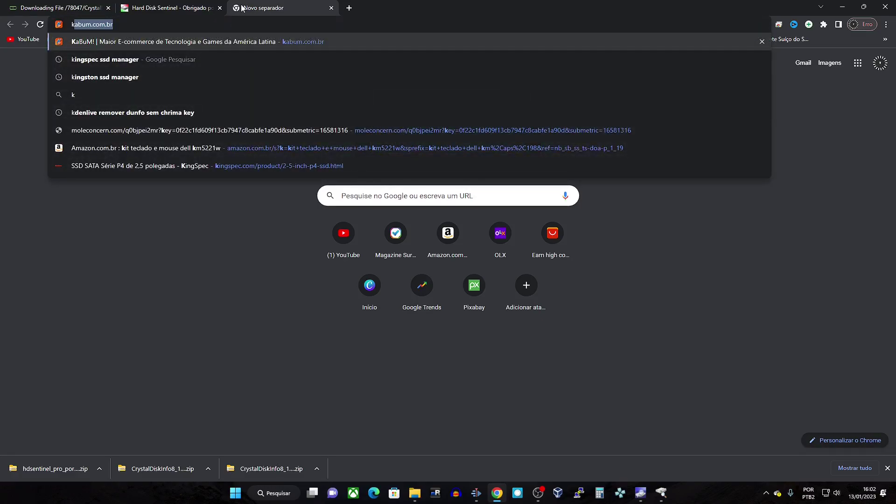
key(Down)
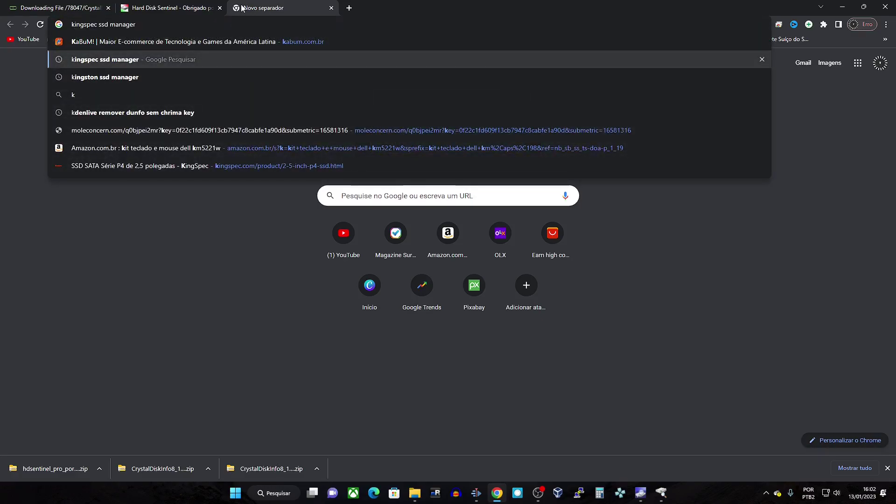
key(Down)
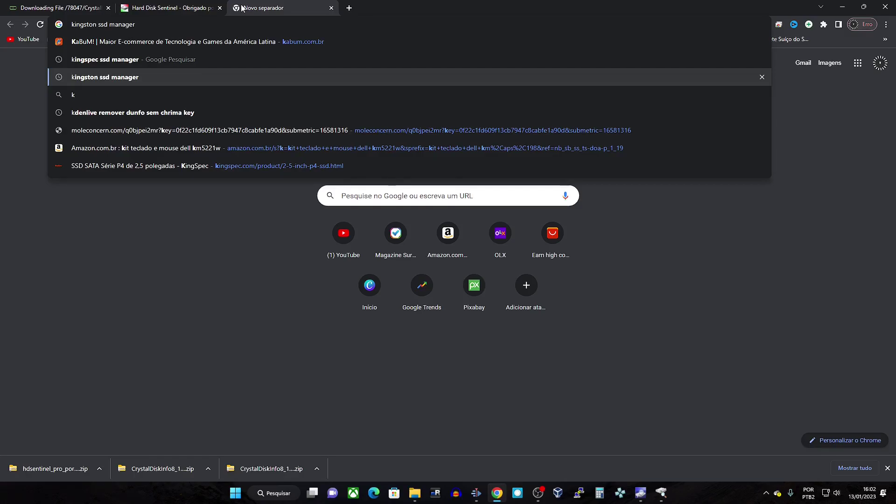
key(Return)
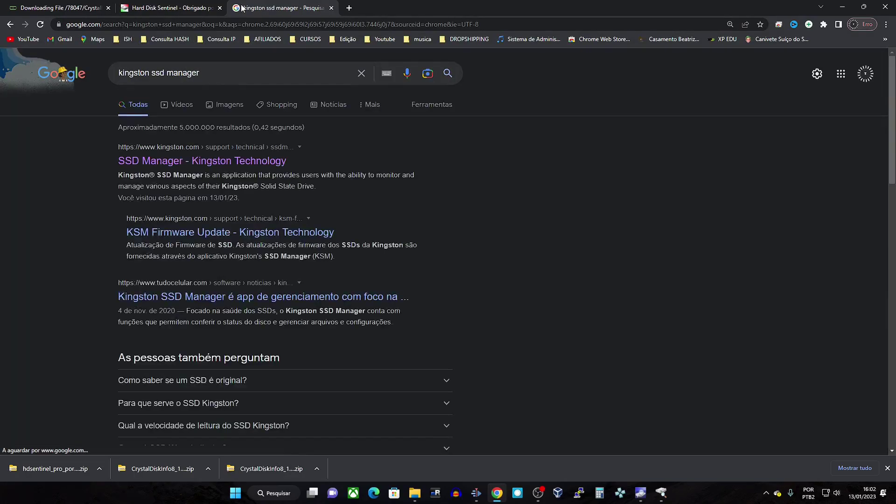
click(185, 164)
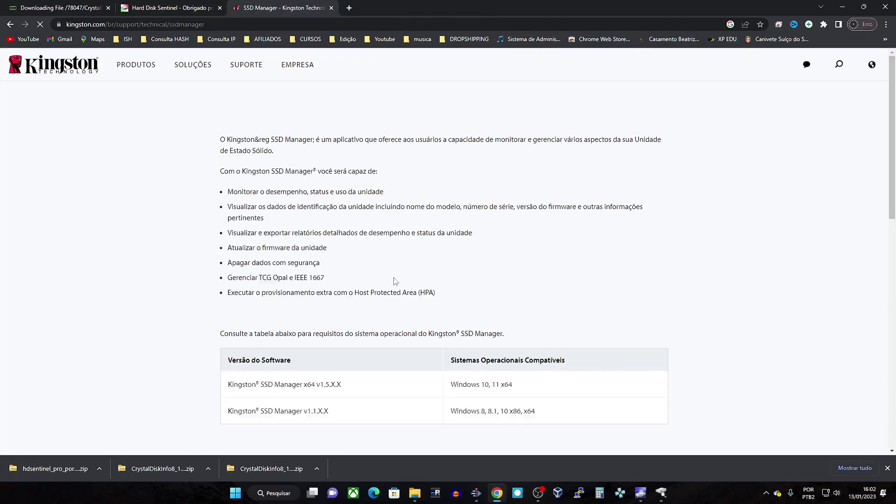
- Review the Kingston SSD Manager page's compatible operating systems, system requirements, installation process and available downloads
scroll(396, 281, down, 5)
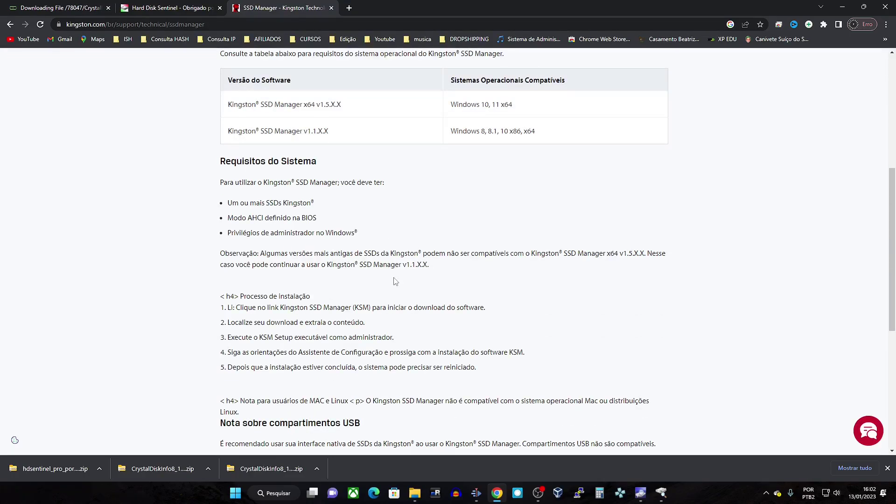
scroll(396, 281, up, 2)
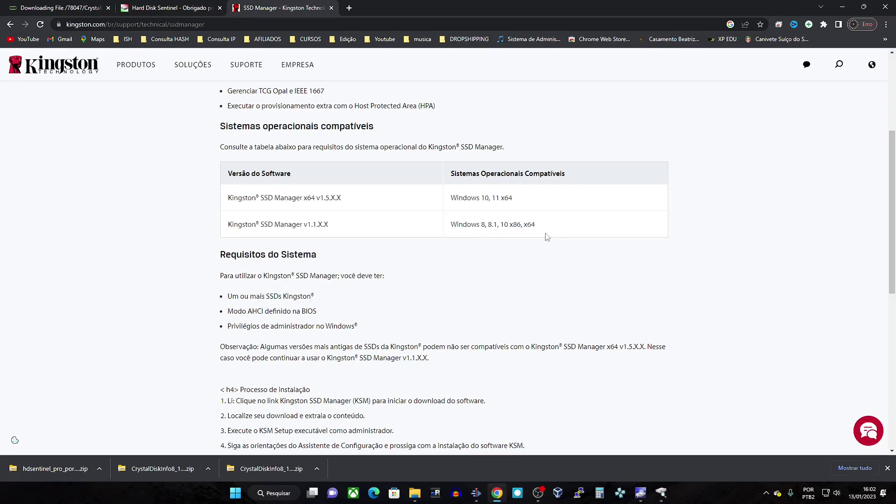
scroll(488, 236, down, 4)
scroll(481, 215, down, 4)
scroll(481, 215, up, 1)
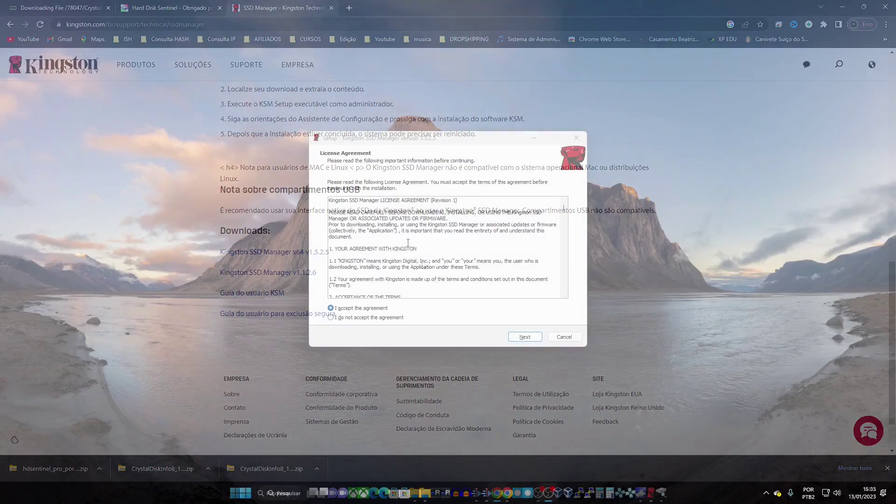
- Install Kingston SSD Manager 1.5.2.5 in C:\Program Files\Kingston_SSD_Manager with the default Start Menu folder and no desktop shortcut, and launch it on finishing
scroll(407, 242, down, 5)
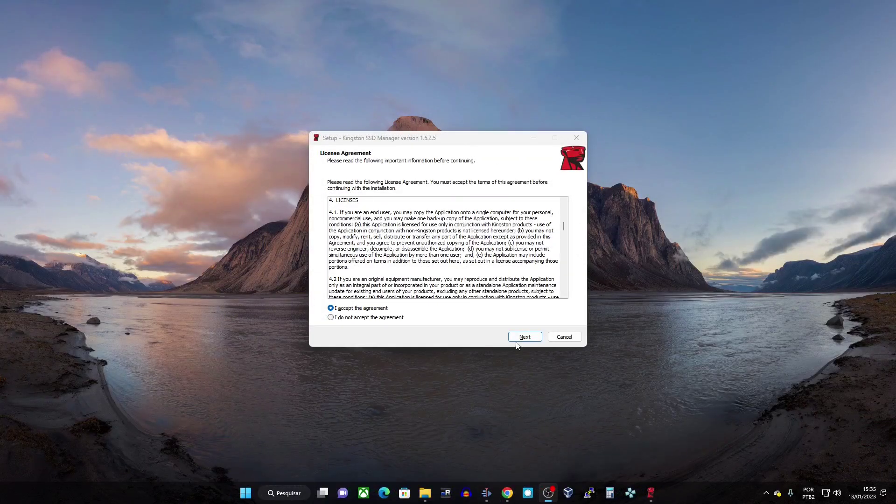
click(525, 337)
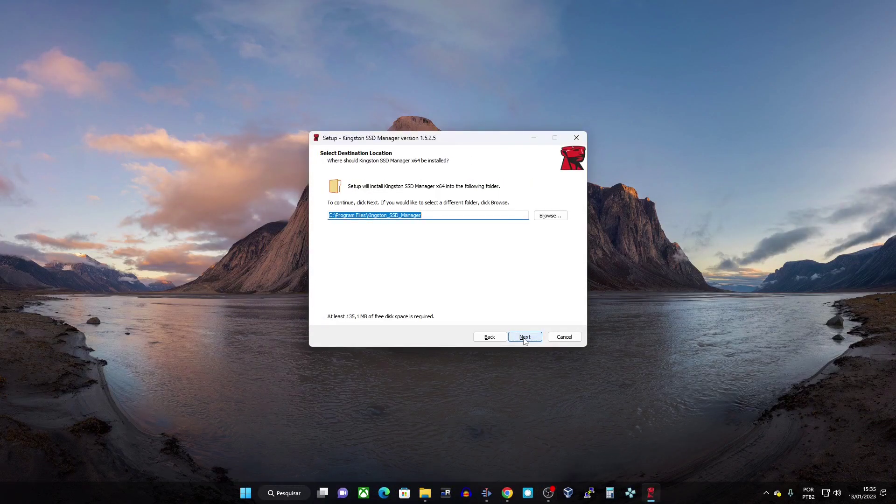
click(524, 337)
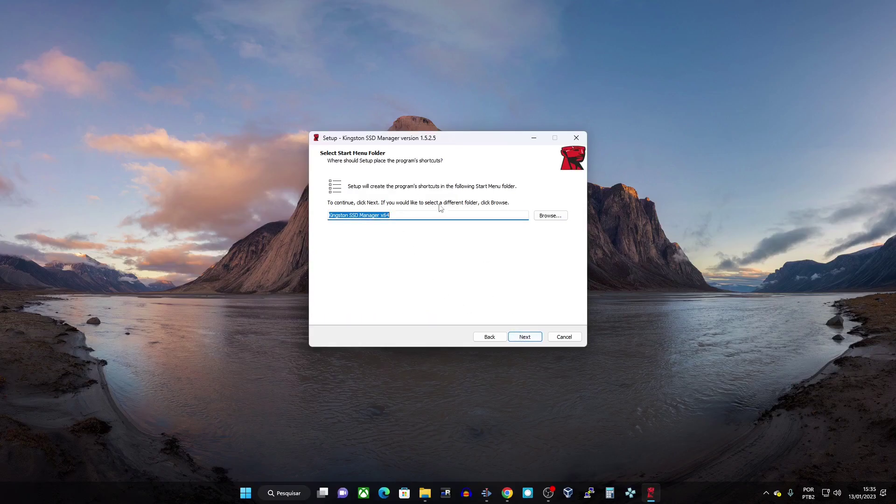
click(533, 338)
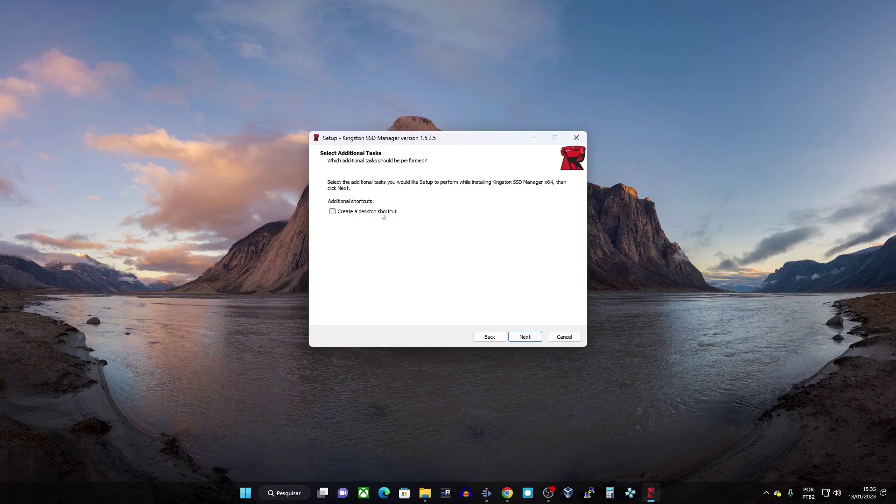
click(527, 338)
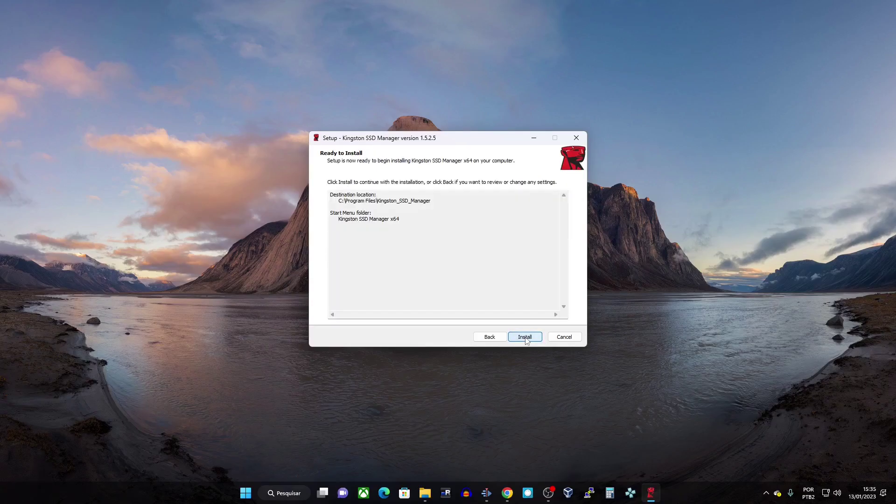
click(532, 338)
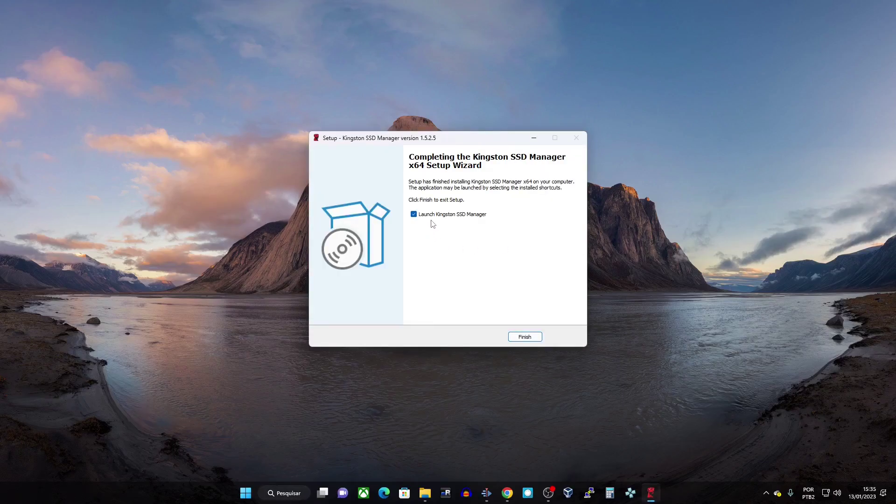
click(532, 337)
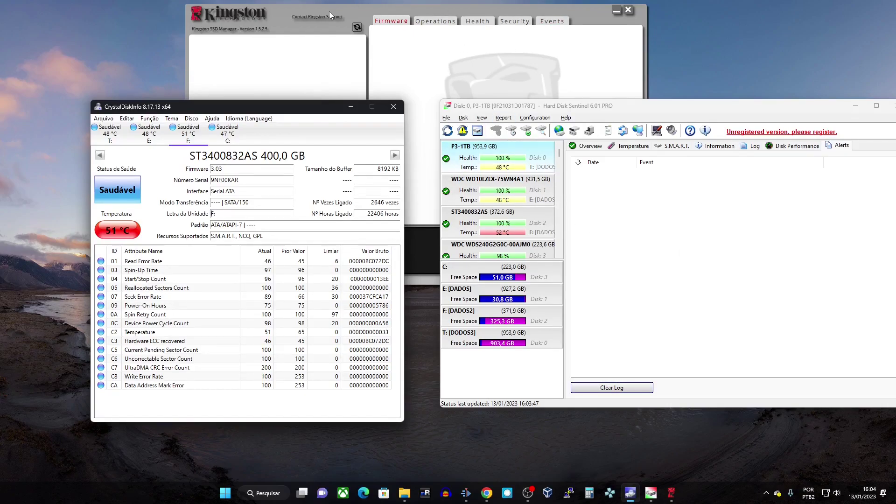
- Bring the Kingston SSD Manager, Hard Disk Sentinel and CrystalDiskInfo windows forward in turn to view the three disk tools together
click(267, 7)
click(742, 243)
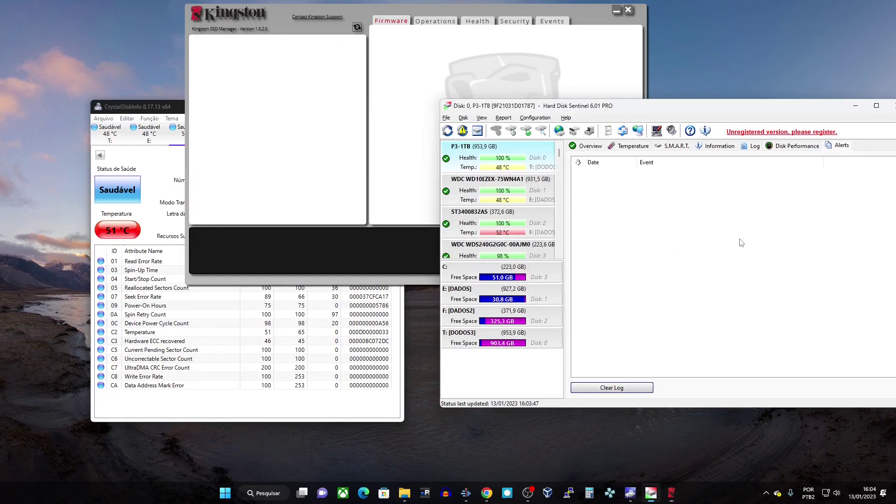
click(172, 108)
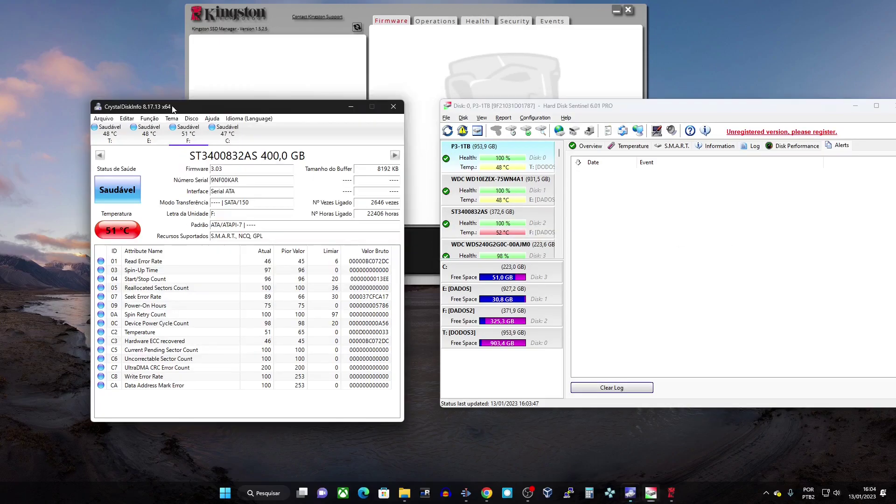
click(674, 321)
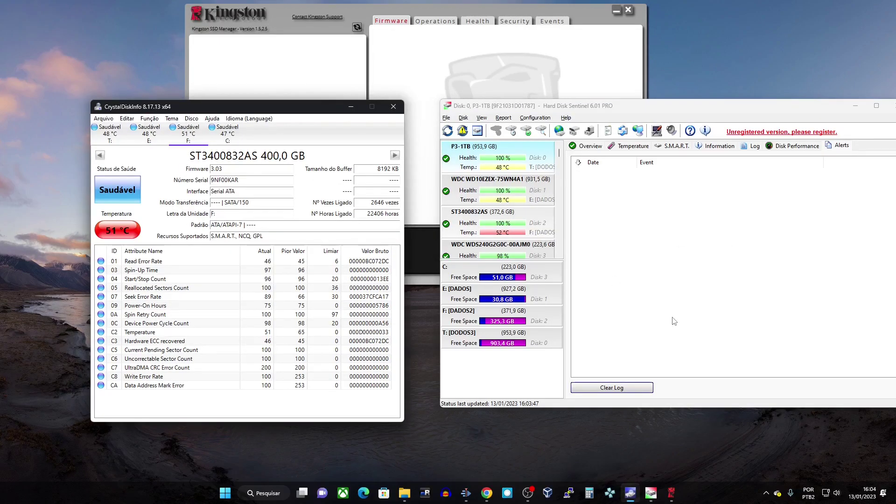